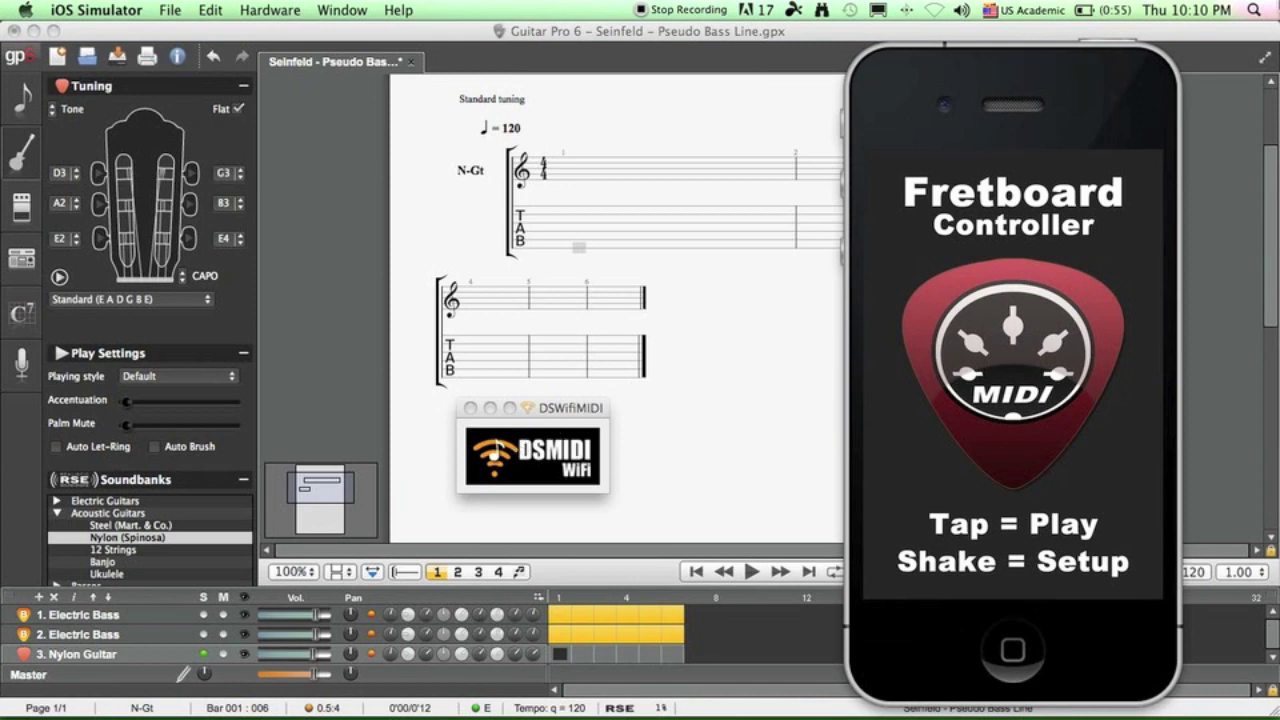
Switch from Guitar Pro 6 to the GarageBand project 'test' with its Spanish Flamenco Guitar instrument
{"action": "mouse_move", "coordinate": [1277, 4]}
{"action": "left_click", "coordinate": [447, 312]}
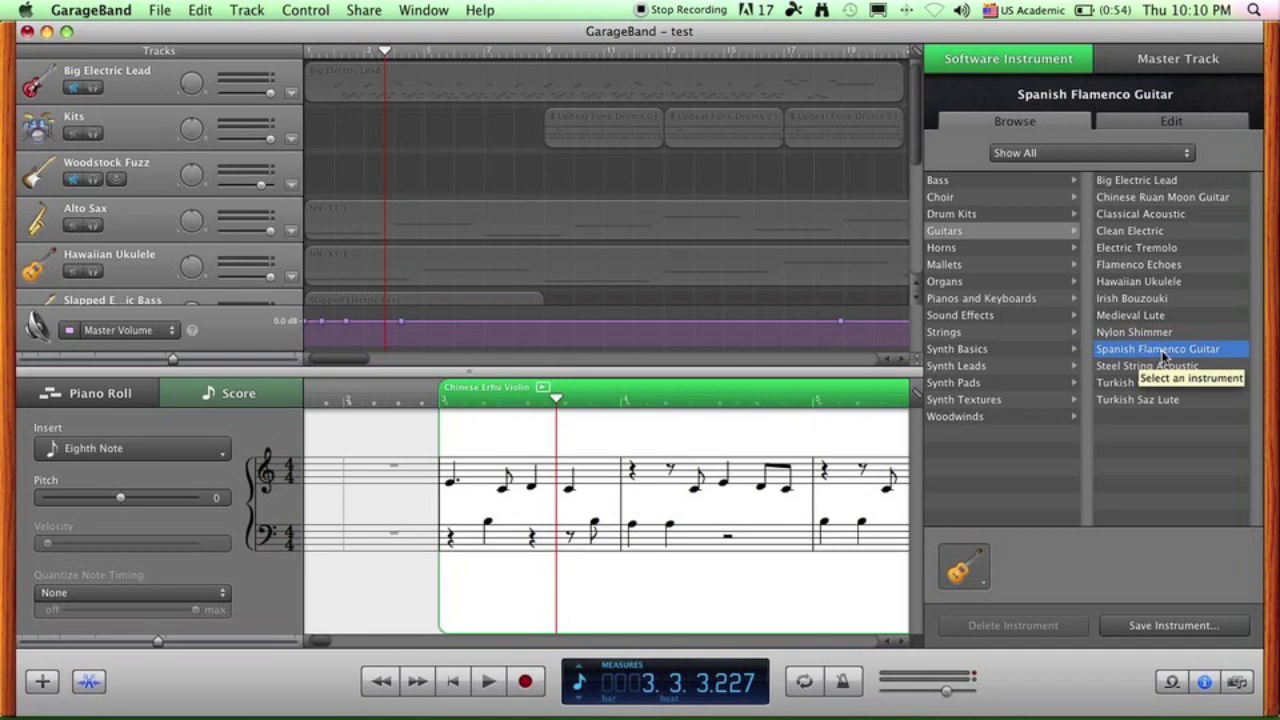
{"action": "key", "text": "F9"}
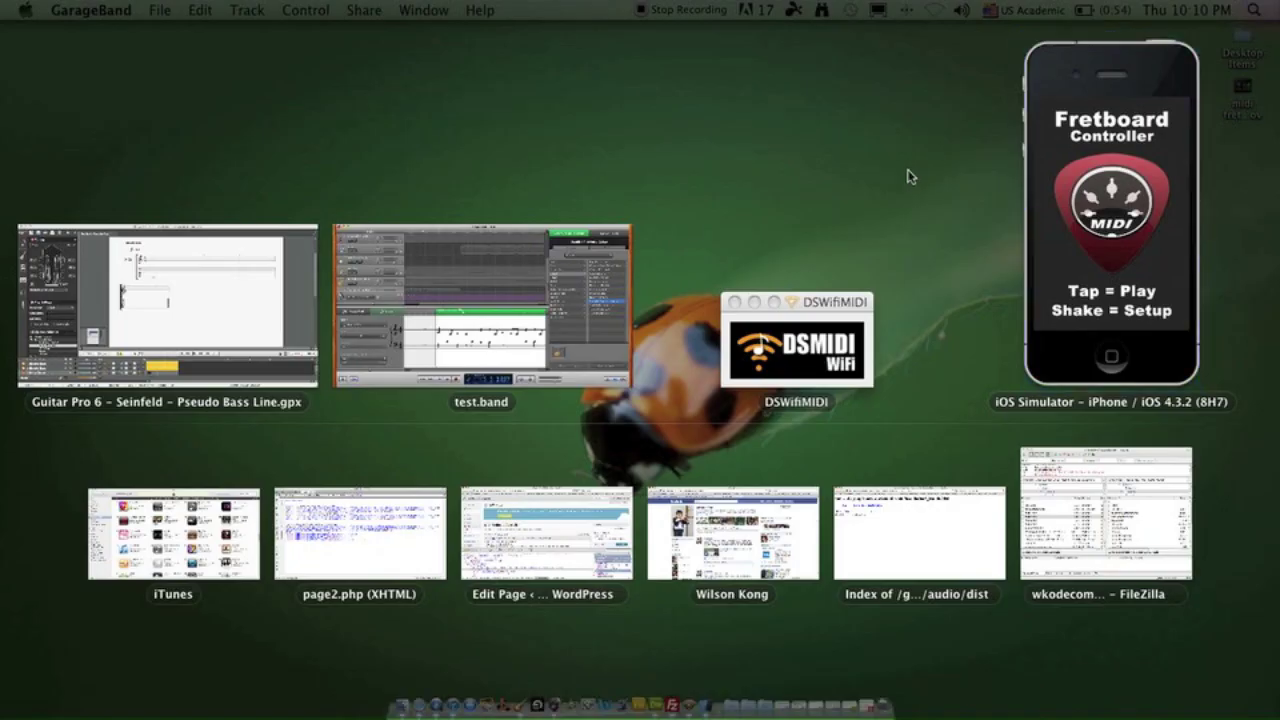
{"action": "left_click", "coordinate": [242, 310]}
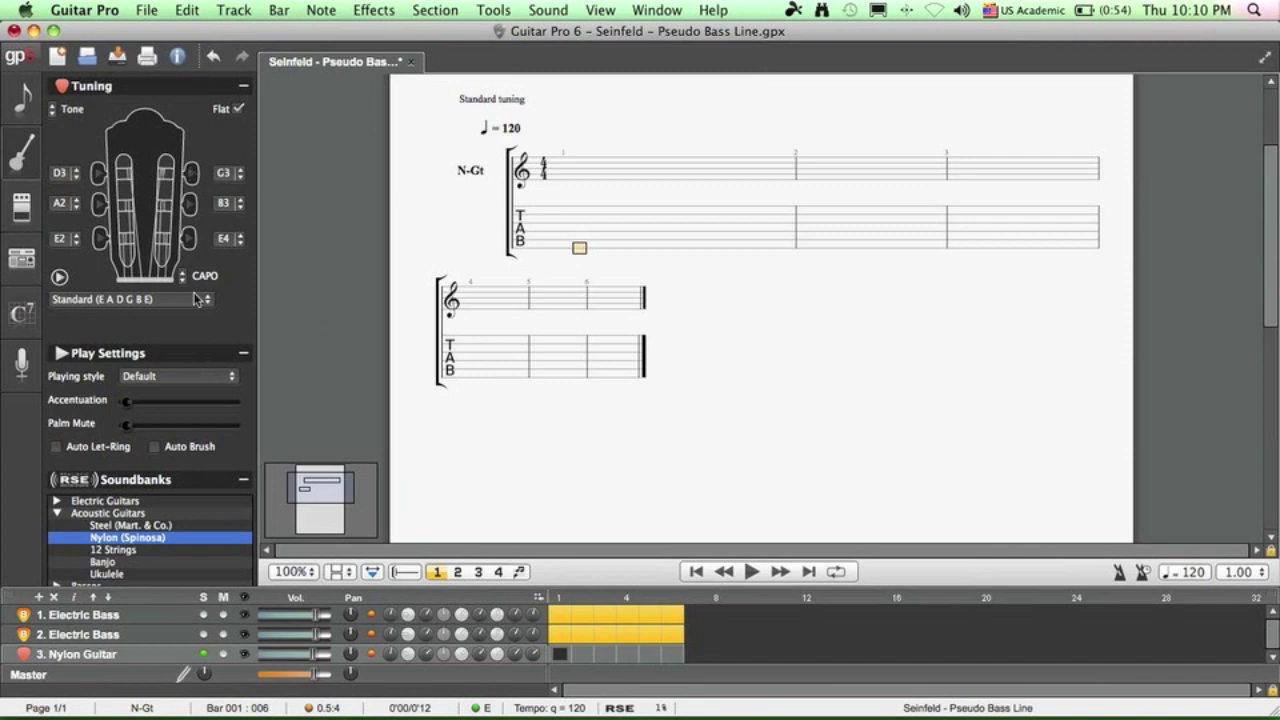
{"action": "key", "text": "super+Tab"}
{"action": "key", "text": "super+Tab"}
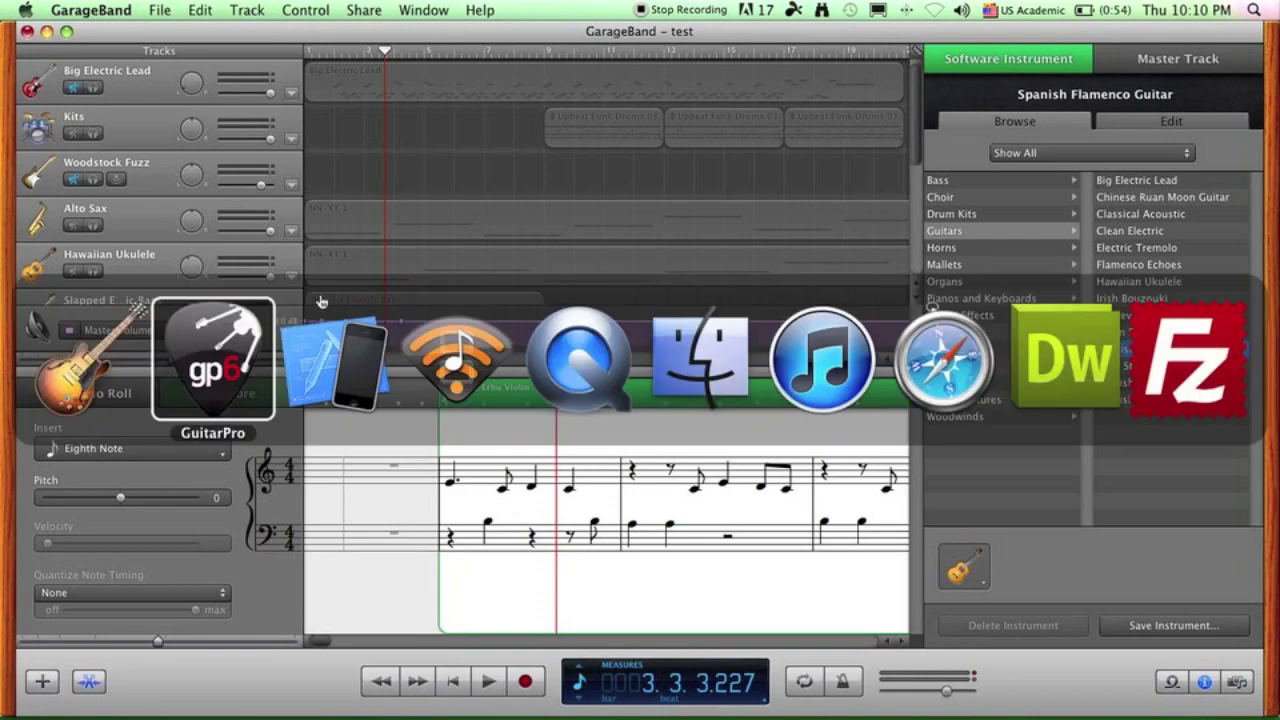
{"action": "key", "text": "super+Tab"}
{"action": "key", "text": "super+Tab"}
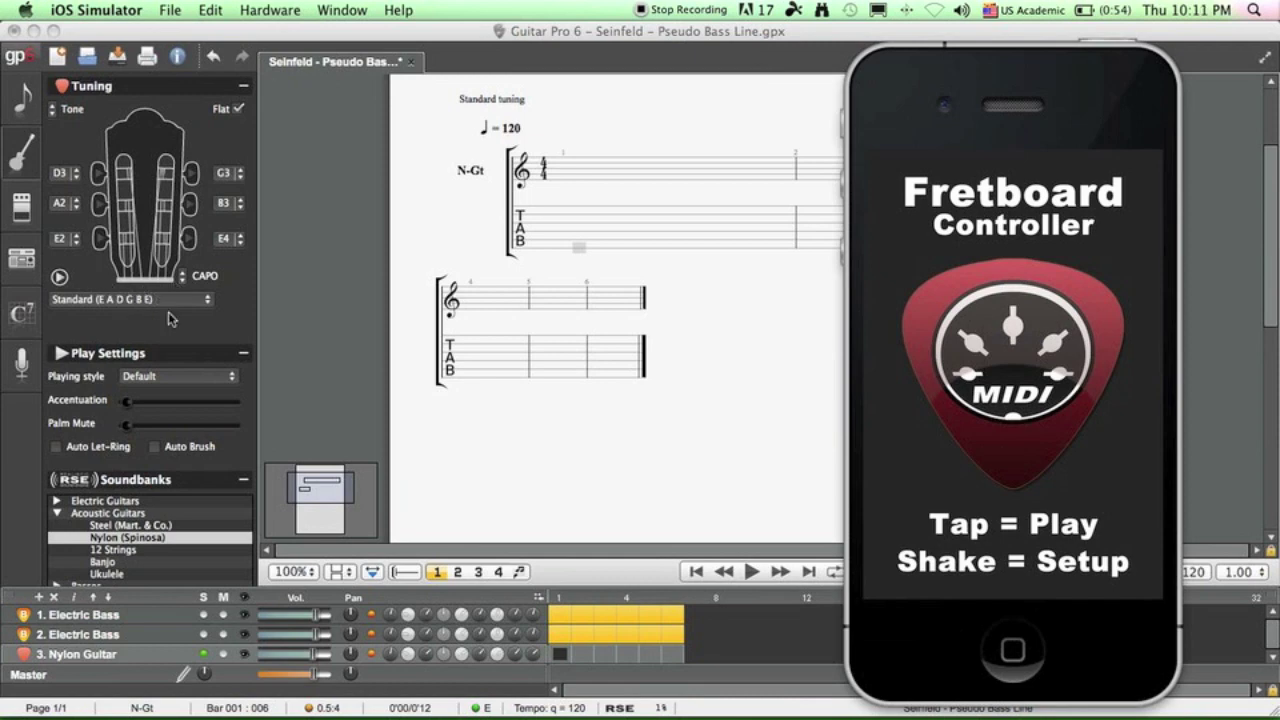
Set the fretboard app's acoustic guitar to Standard Tuning E A D G B E, then return to Guitar Pro
{"action": "left_click", "coordinate": [1055, 365]}
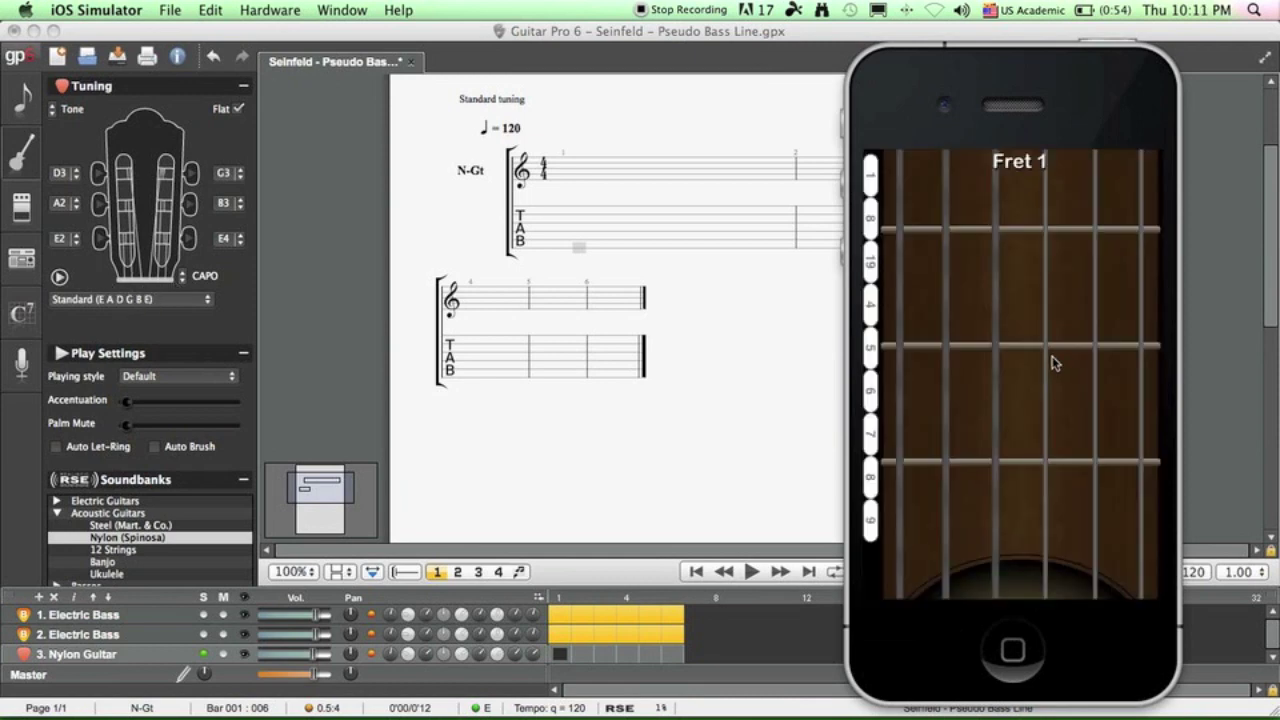
{"action": "left_click", "coordinate": [1055, 365]}
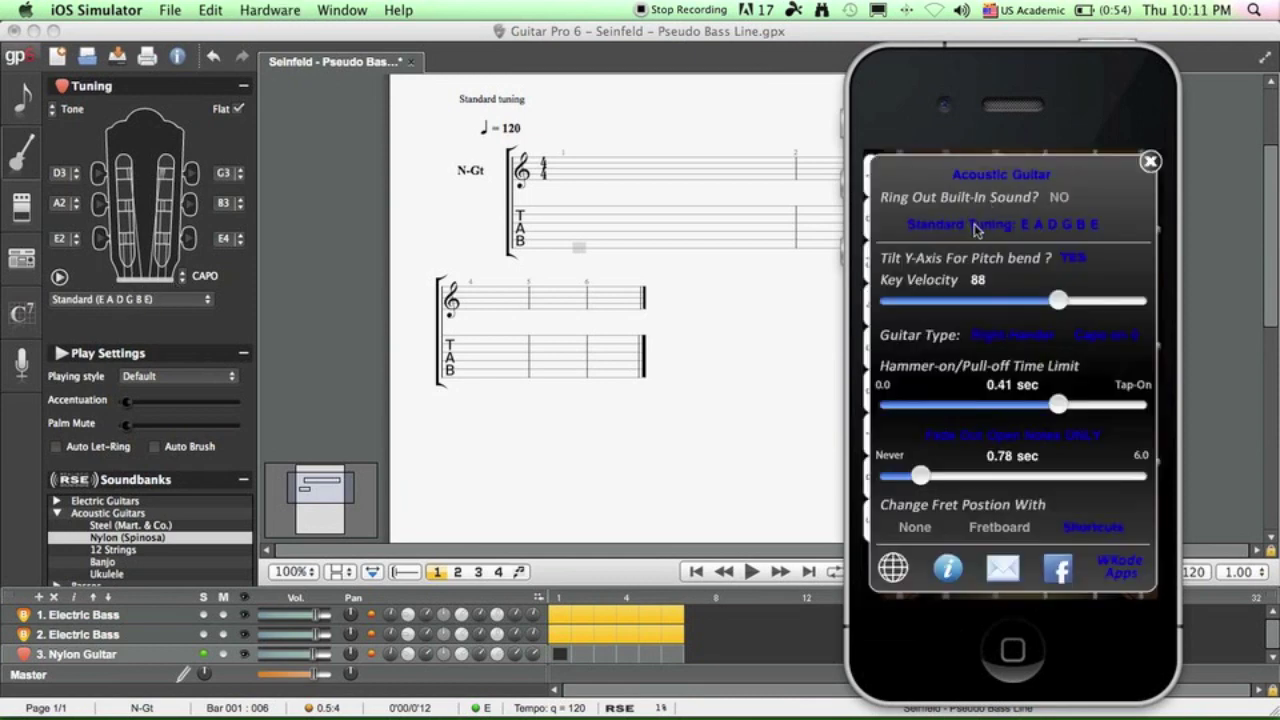
{"action": "left_click", "coordinate": [977, 229]}
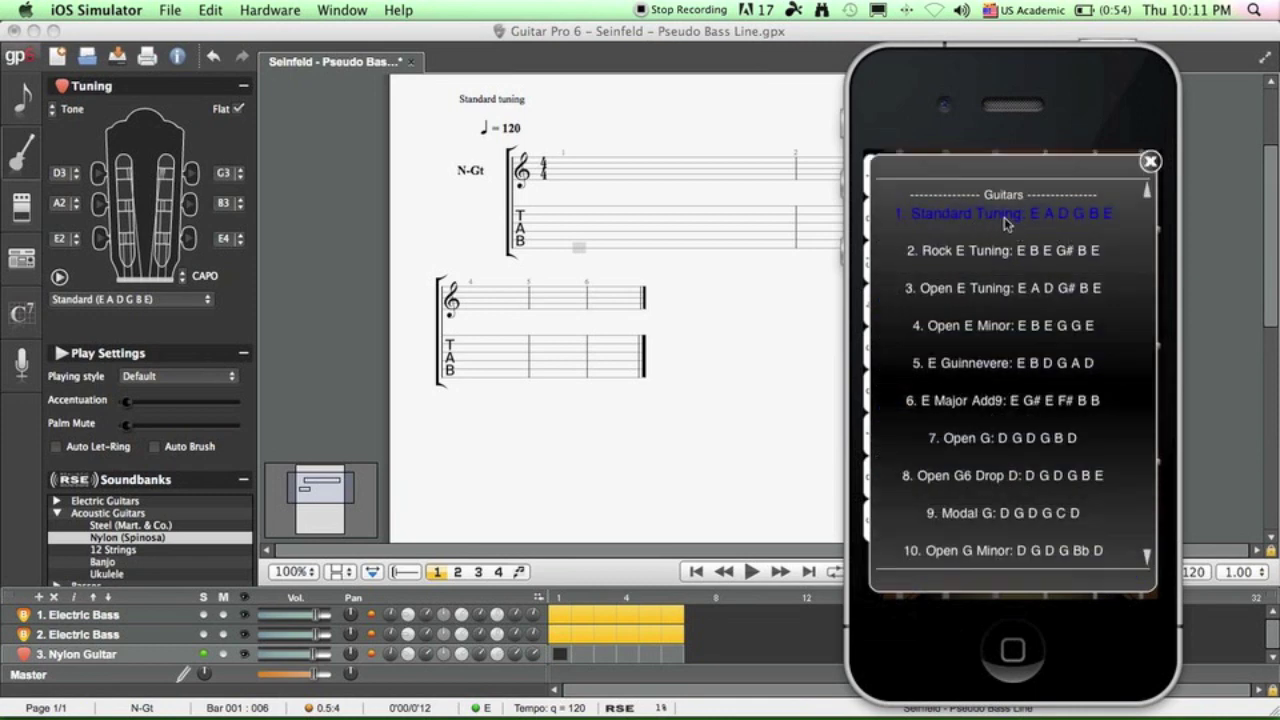
{"action": "left_click", "coordinate": [1082, 215]}
{"action": "left_click", "coordinate": [1150, 161]}
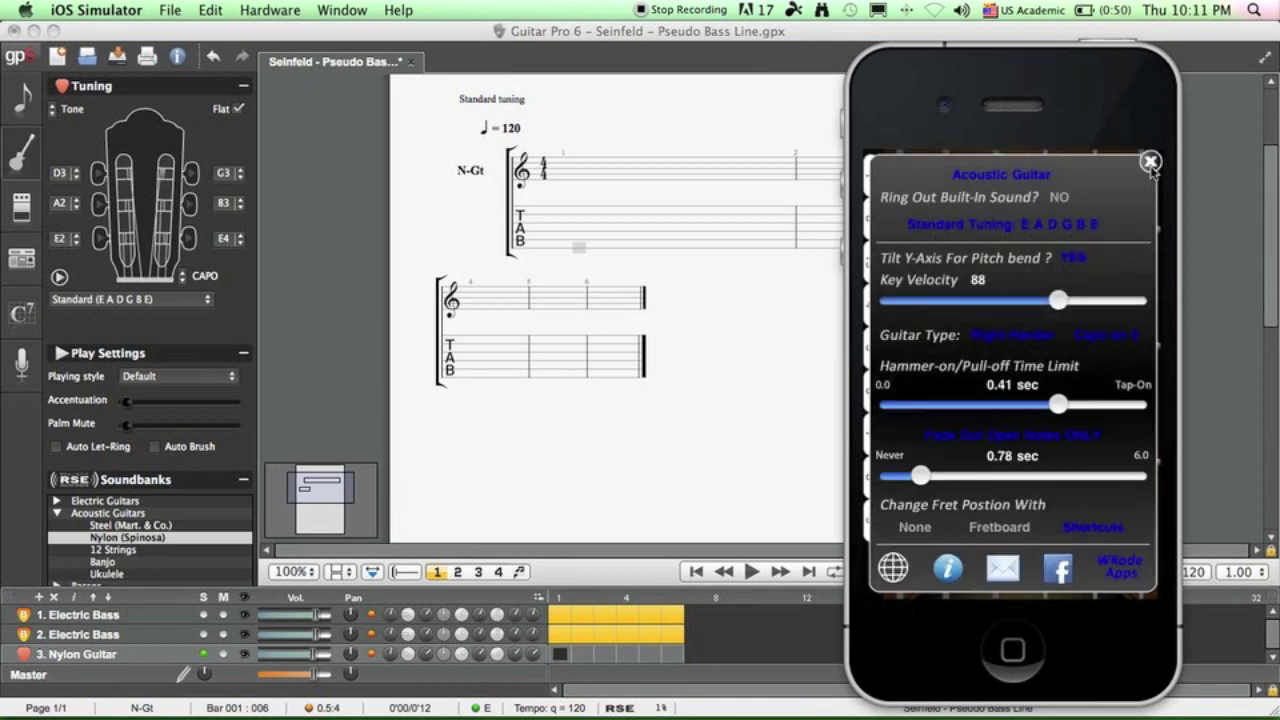
{"action": "left_click", "coordinate": [705, 363]}
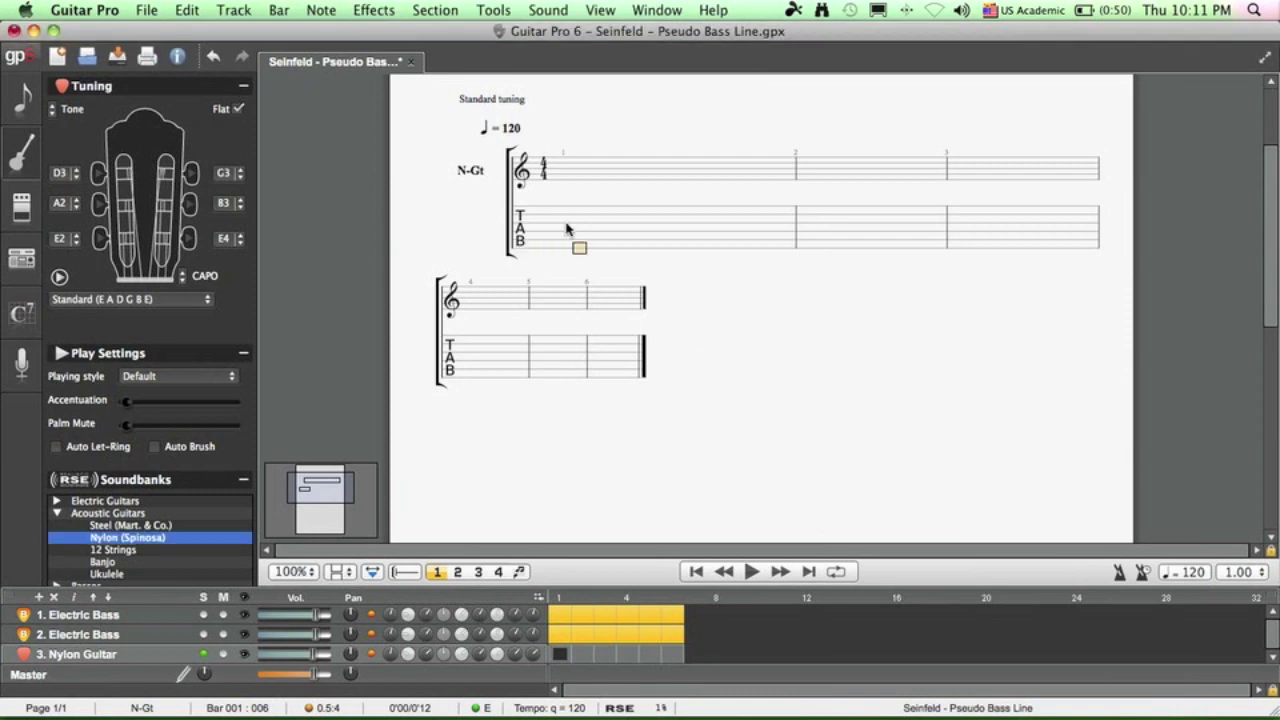
Record chords and notes from the iPhone fretboard into the Nylon Guitar track using Sound > MIDI Capture
{"action": "key", "text": "Up"}
{"action": "key", "text": "Up"}
{"action": "key", "text": "Up"}
{"action": "left_click", "coordinate": [547, 11]}
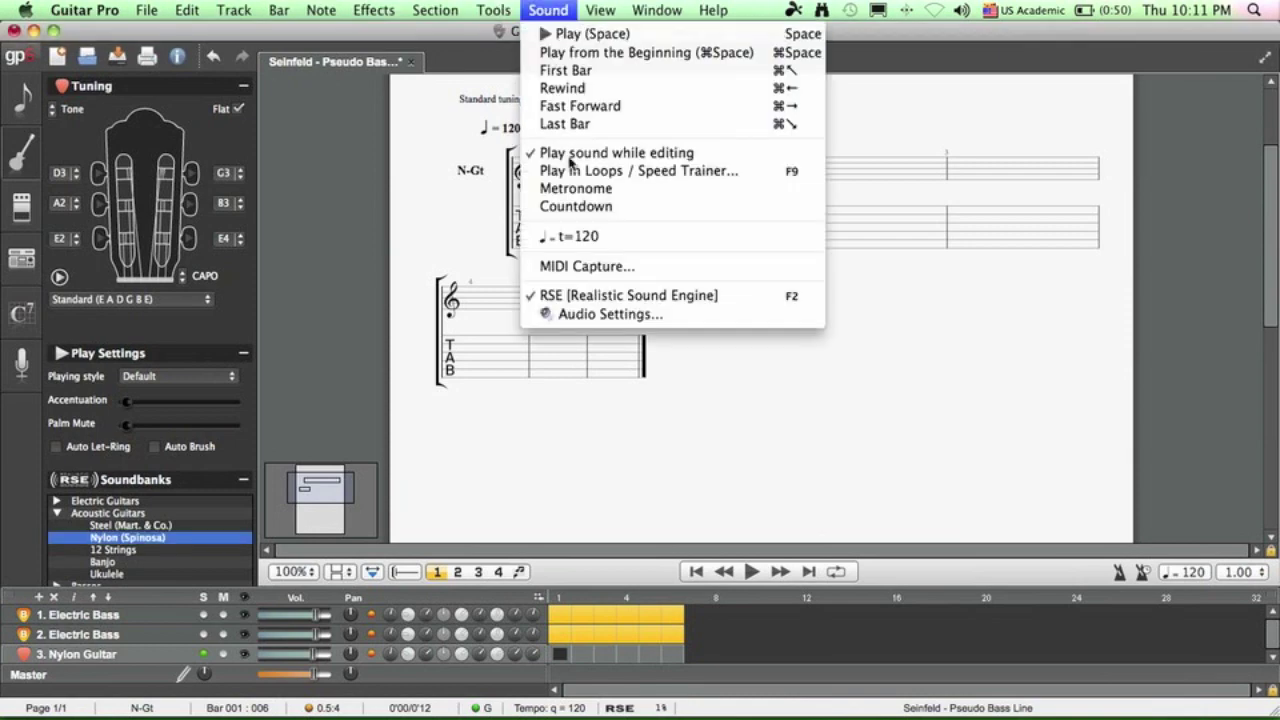
{"action": "left_click", "coordinate": [575, 266]}
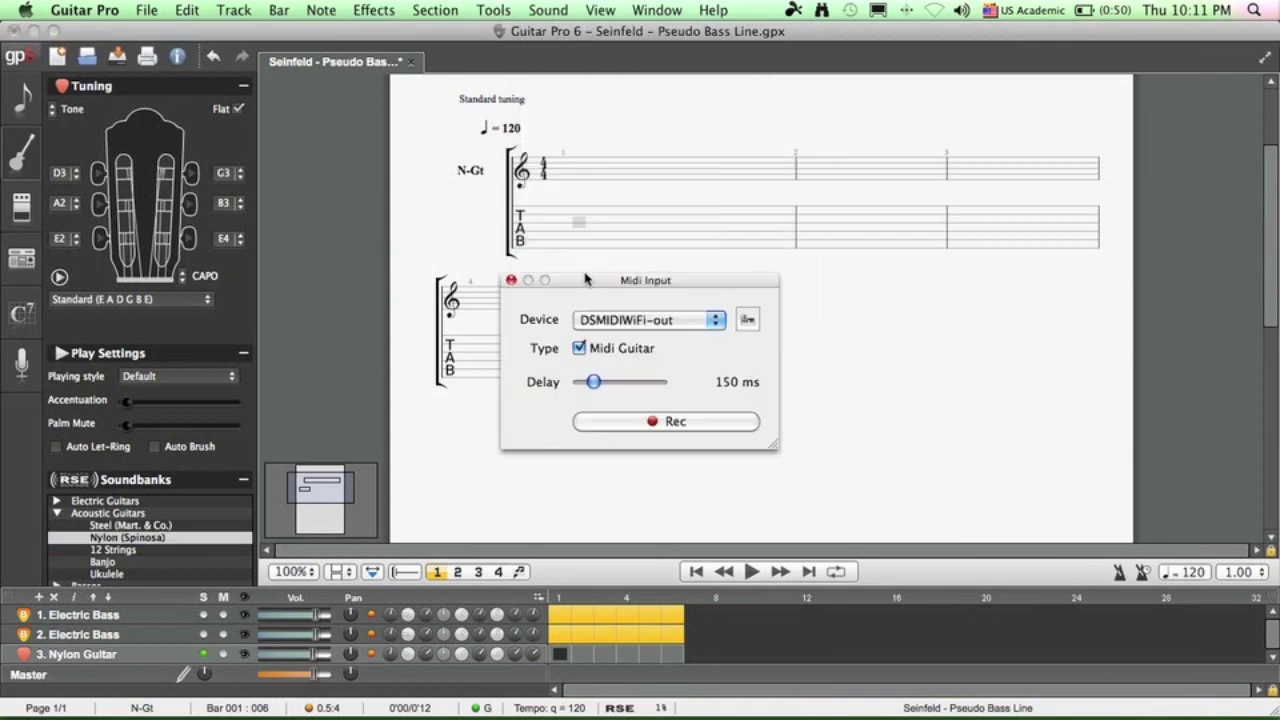
{"action": "left_click_drag", "start_coordinate": [585, 279], "coordinate": [991, 333]}
{"action": "left_click", "coordinate": [1077, 477]}
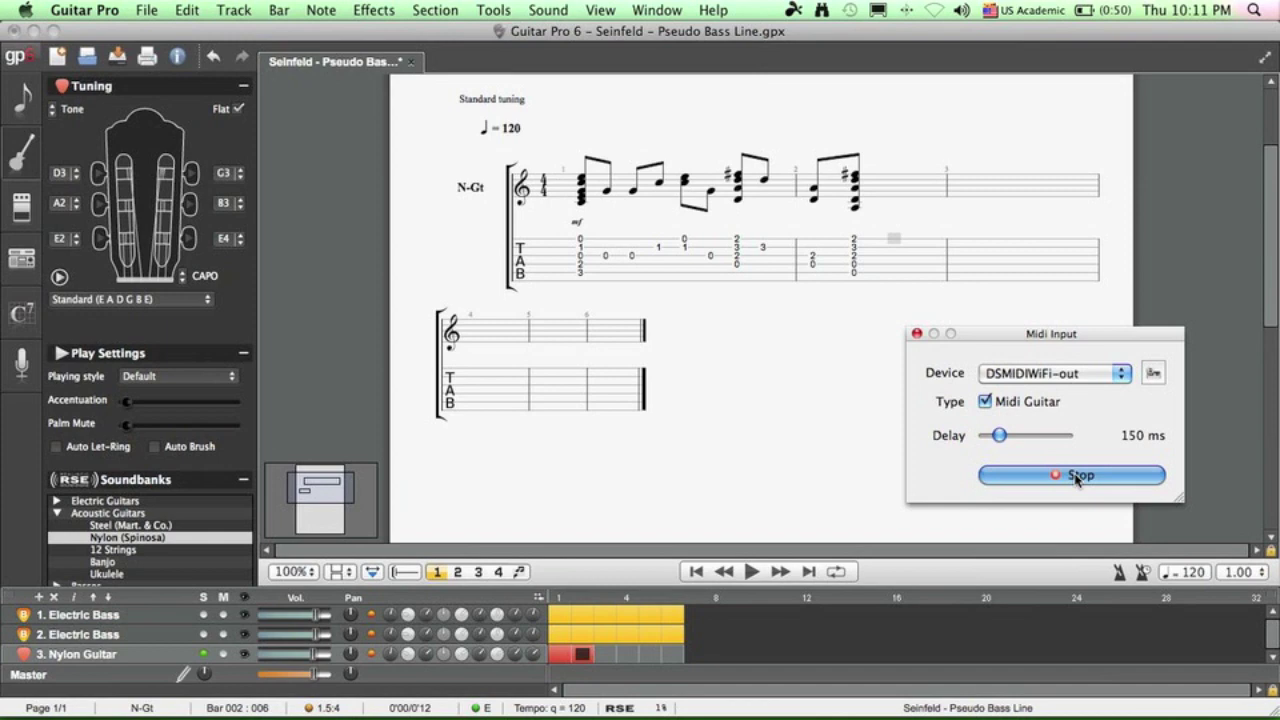
{"action": "left_click", "coordinate": [1077, 477]}
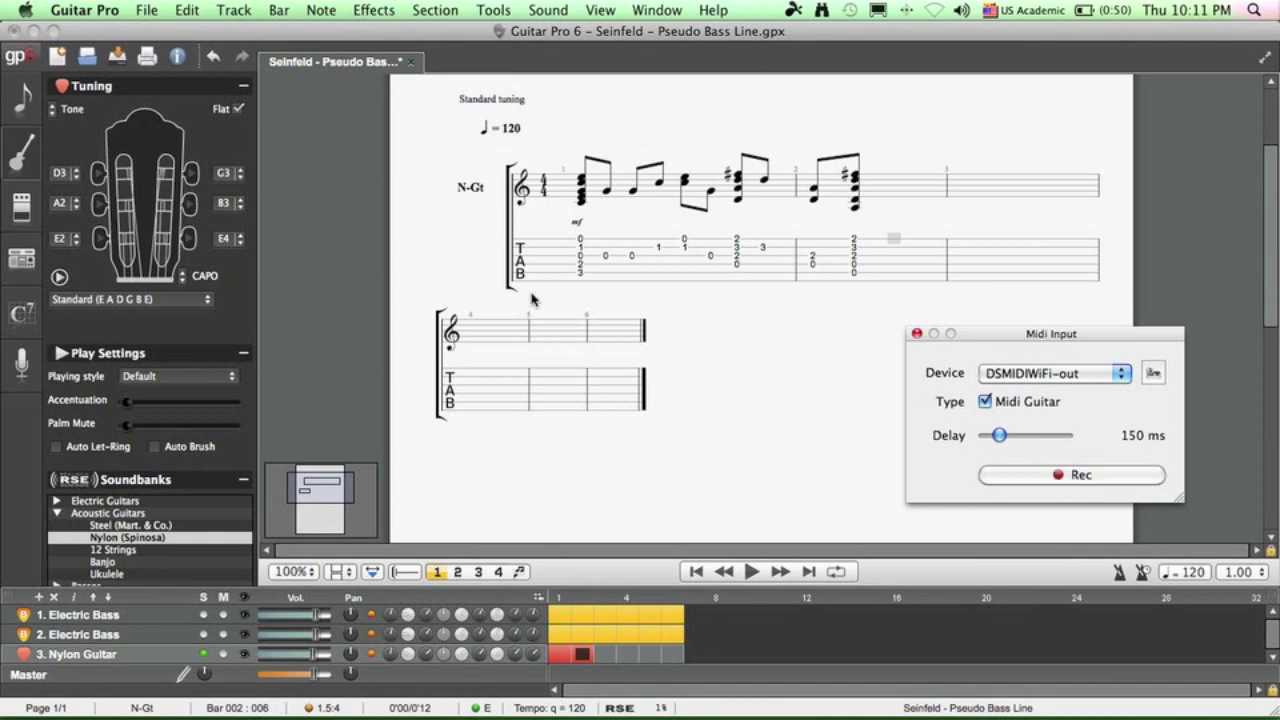
Play back the captured notes starting from the first chord in bar 1
{"action": "left_click", "coordinate": [583, 289]}
{"action": "left_click", "coordinate": [579, 281]}
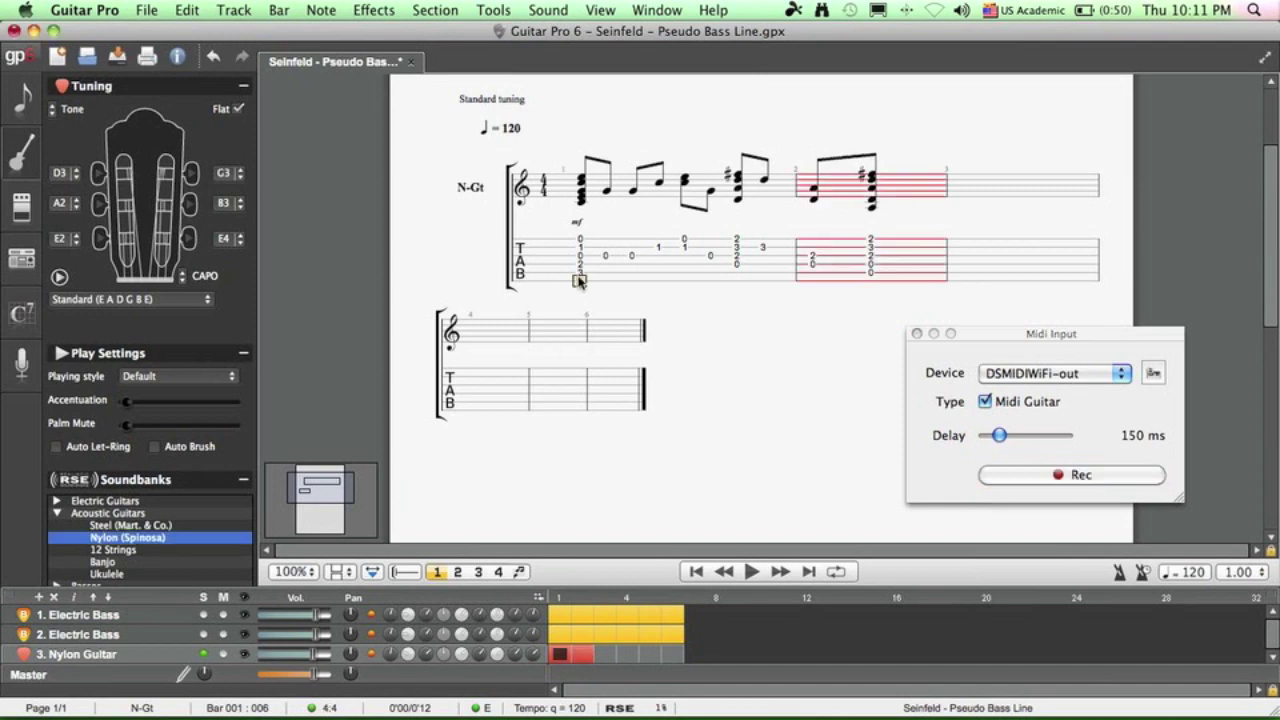
{"action": "key", "text": "space"}
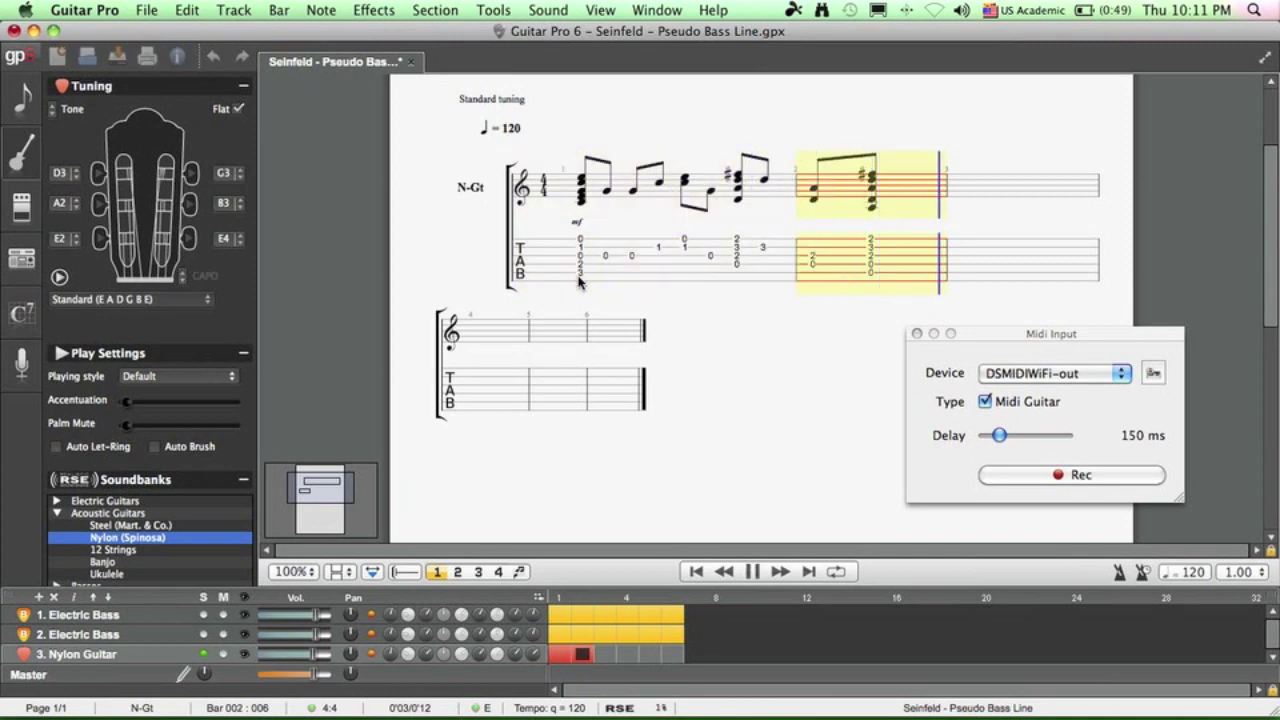
{"action": "key", "text": "space"}
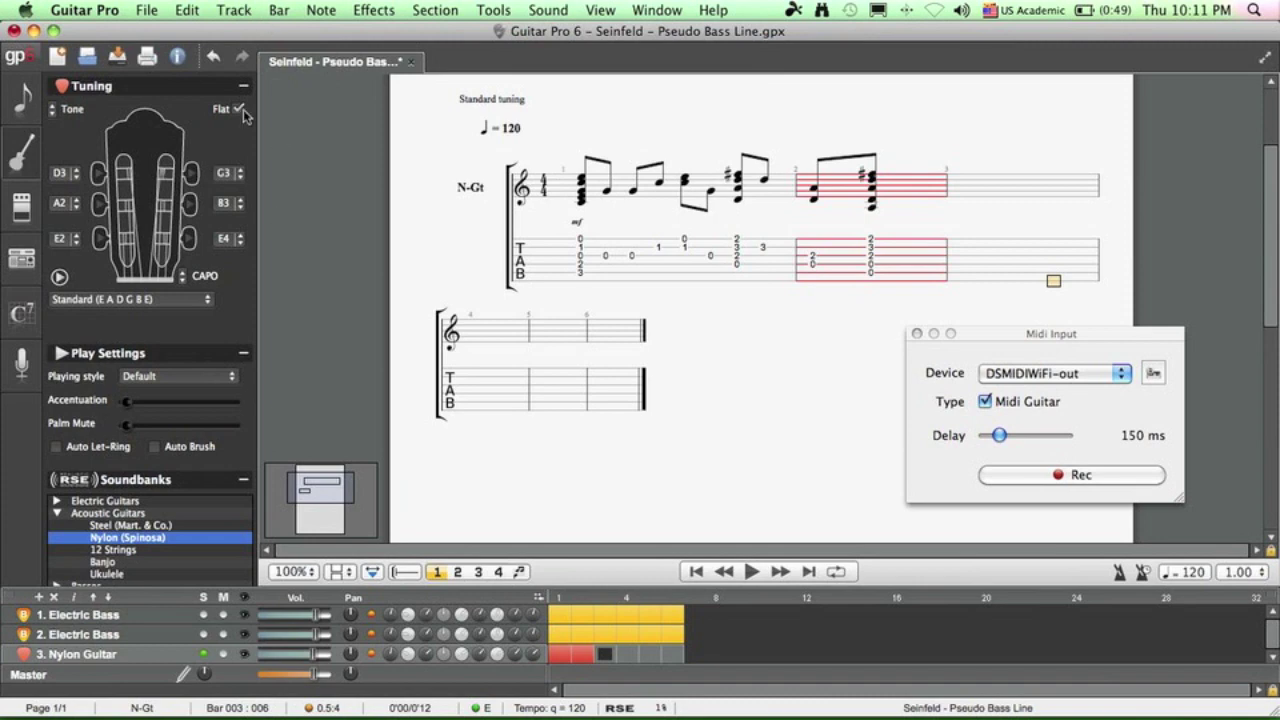
Add a 5-string Banjo track from Exotic Guitars, tuned to Dropped C
{"action": "left_click", "coordinate": [238, 10]}
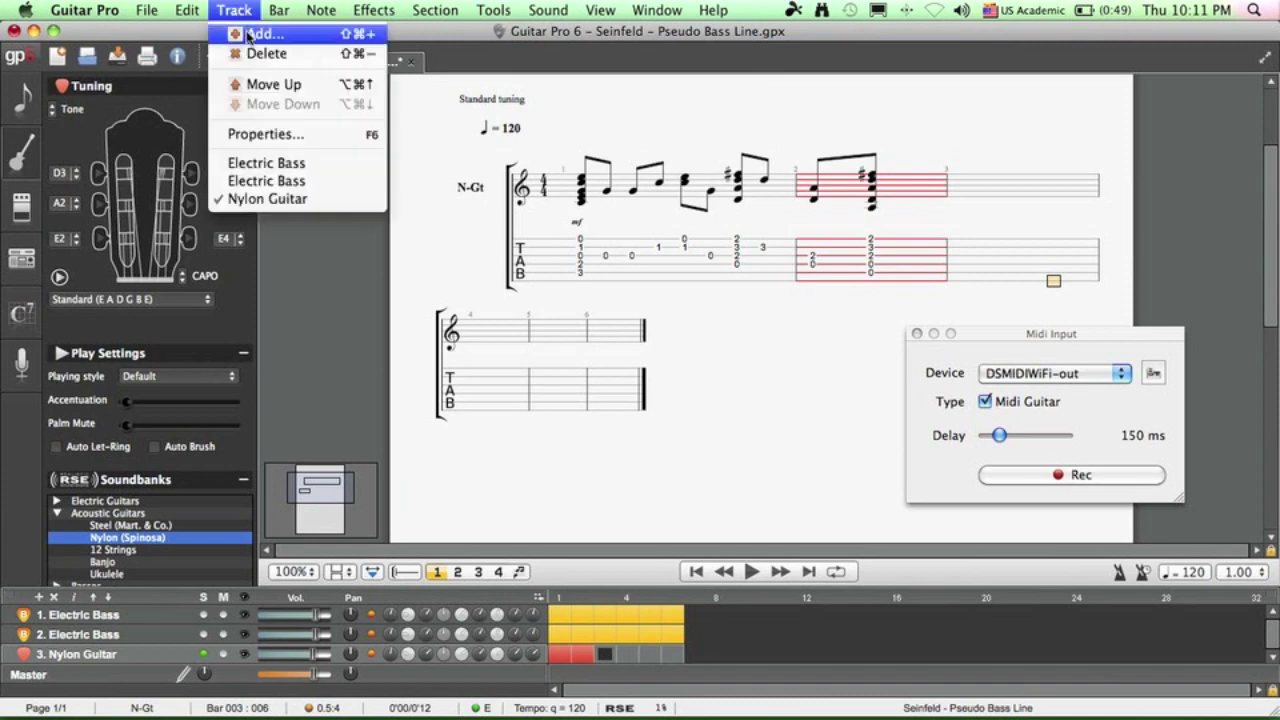
{"action": "left_click", "coordinate": [248, 34]}
{"action": "left_click", "coordinate": [388, 122]}
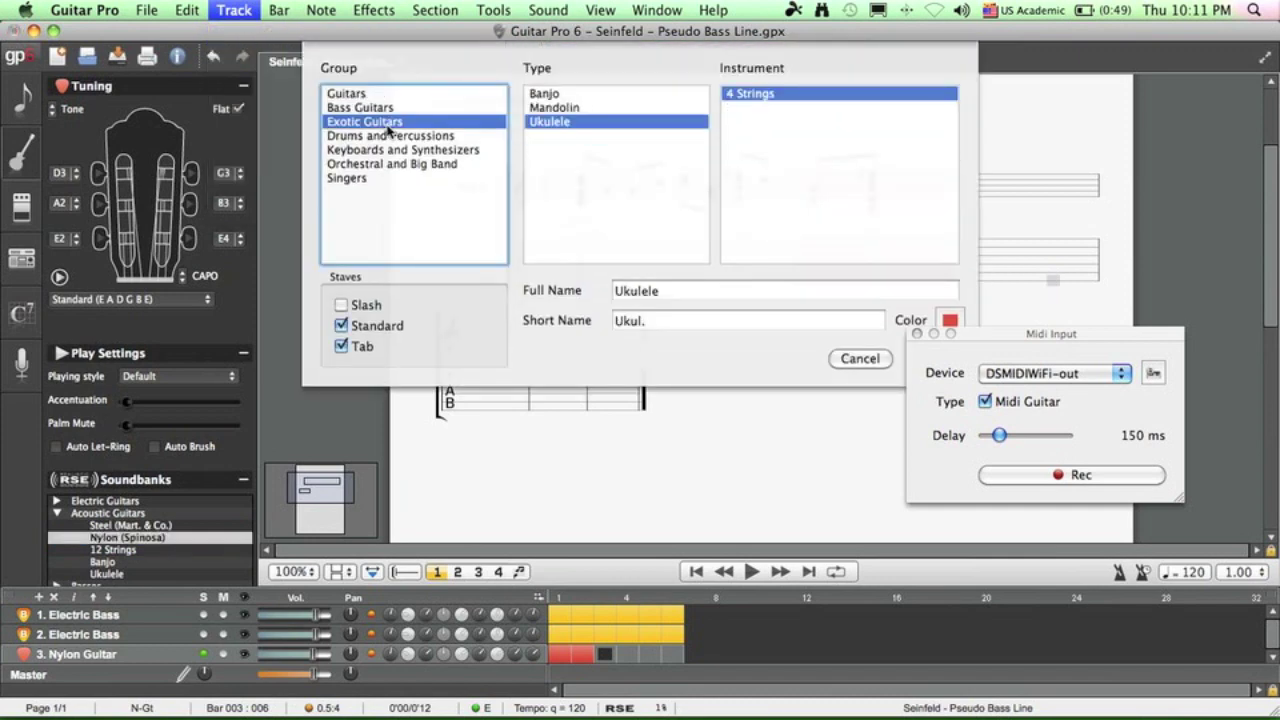
{"action": "left_click", "coordinate": [576, 95]}
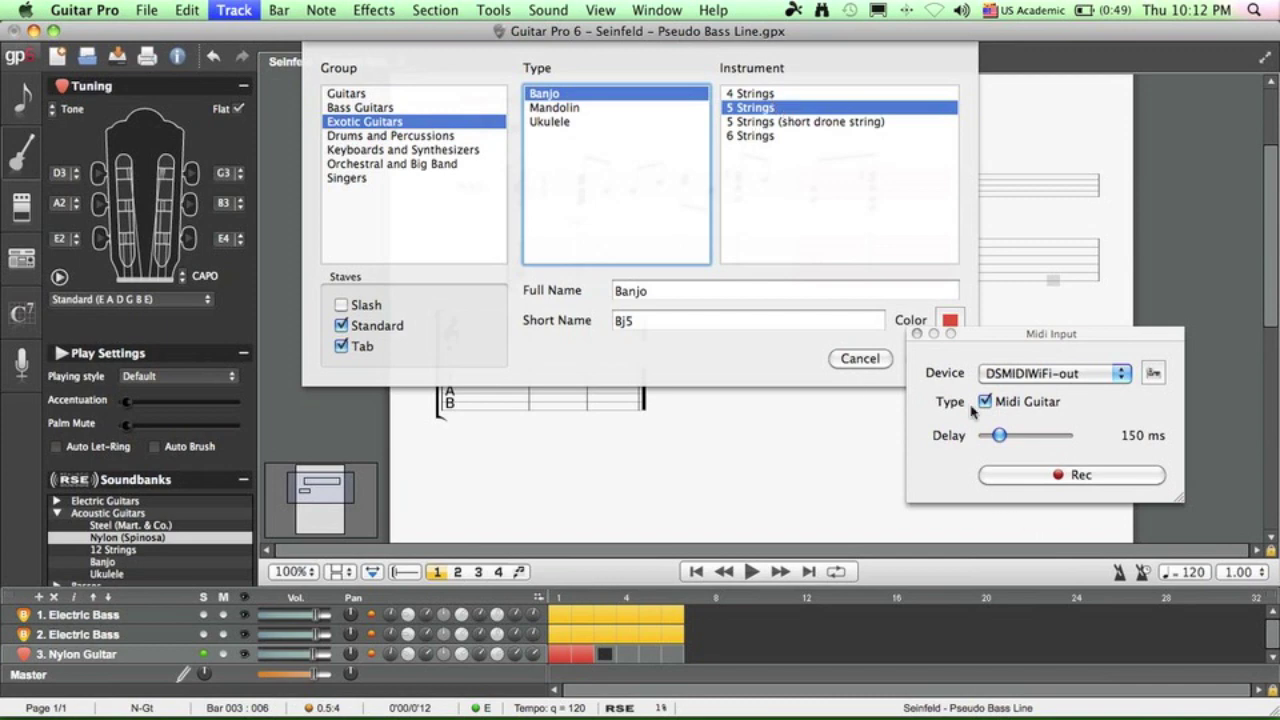
{"action": "left_click_drag", "start_coordinate": [986, 338], "coordinate": [1077, 410]}
{"action": "left_click", "coordinate": [930, 359]}
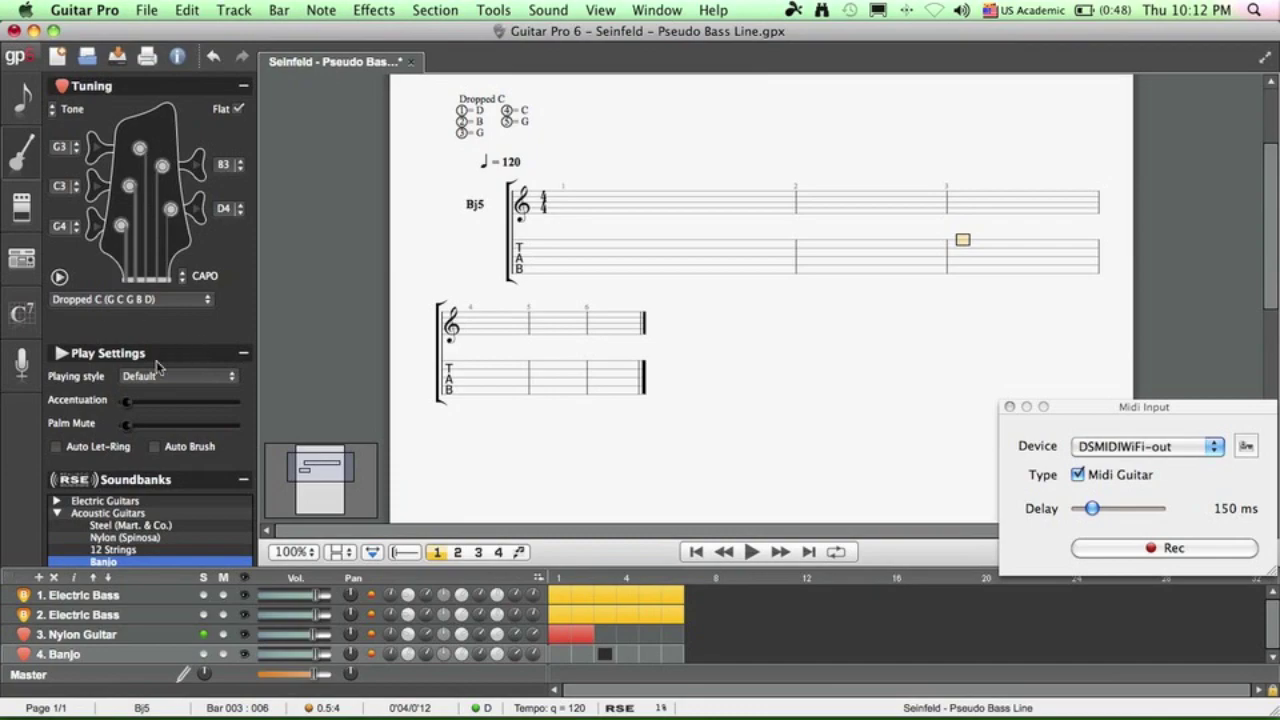
Switch the fretboard app's tuning to banjo 82. Dropped C (x g C G B D)
{"action": "key", "text": "F3"}
{"action": "left_click", "coordinate": [1107, 278]}
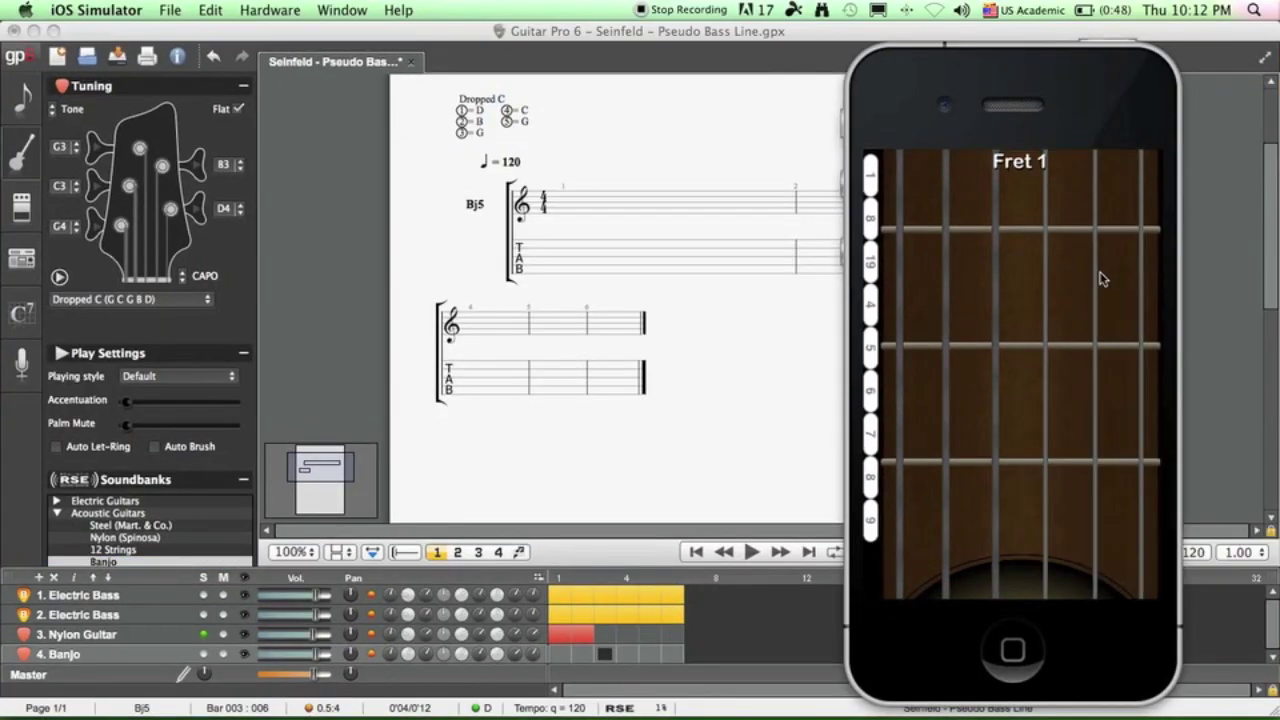
{"action": "key", "text": "ctrl+super+z"}
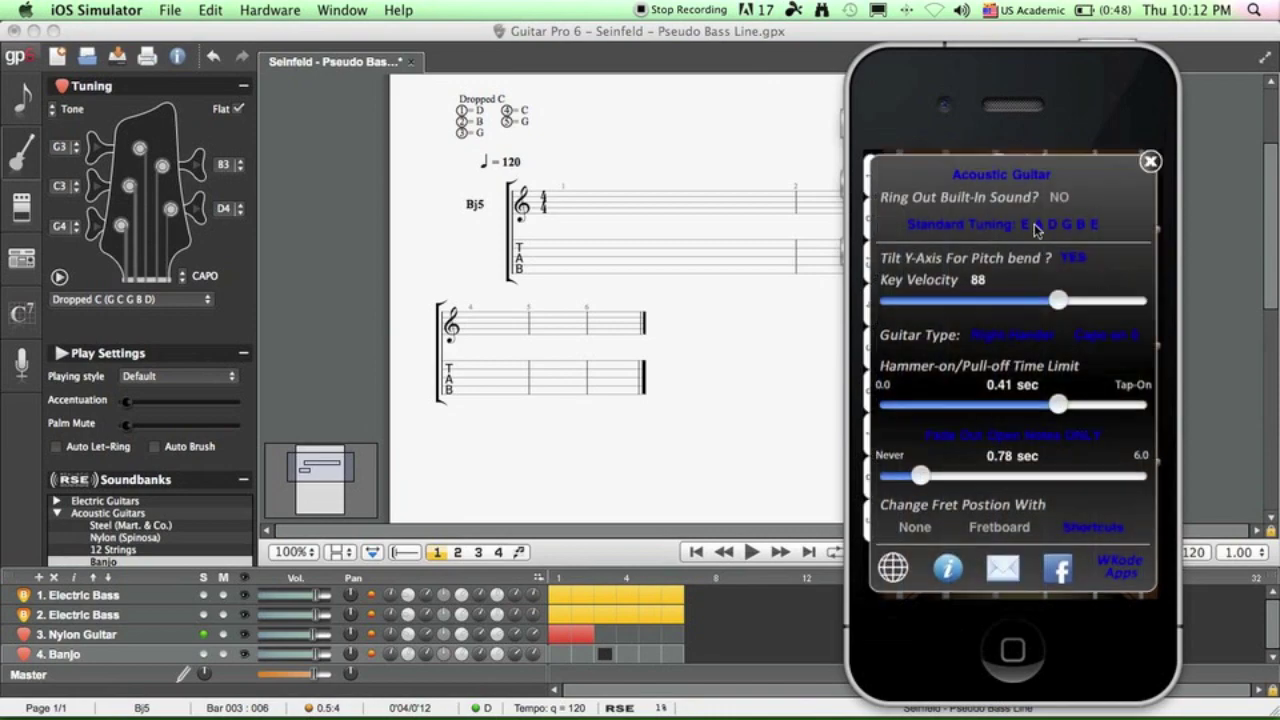
{"action": "left_click", "coordinate": [1036, 230]}
{"action": "scroll", "coordinate": [980, 480], "scroll_direction": "down", "scroll_amount": 15}
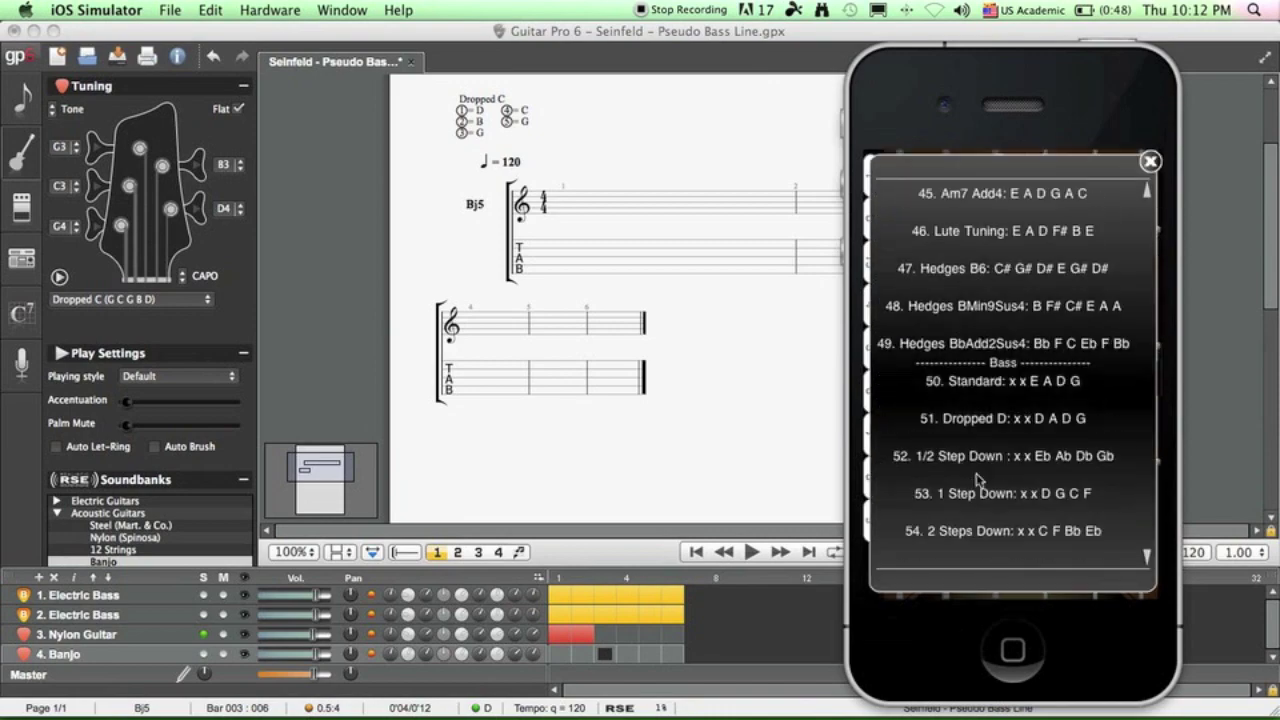
{"action": "scroll", "coordinate": [980, 480], "scroll_direction": "down", "scroll_amount": 15}
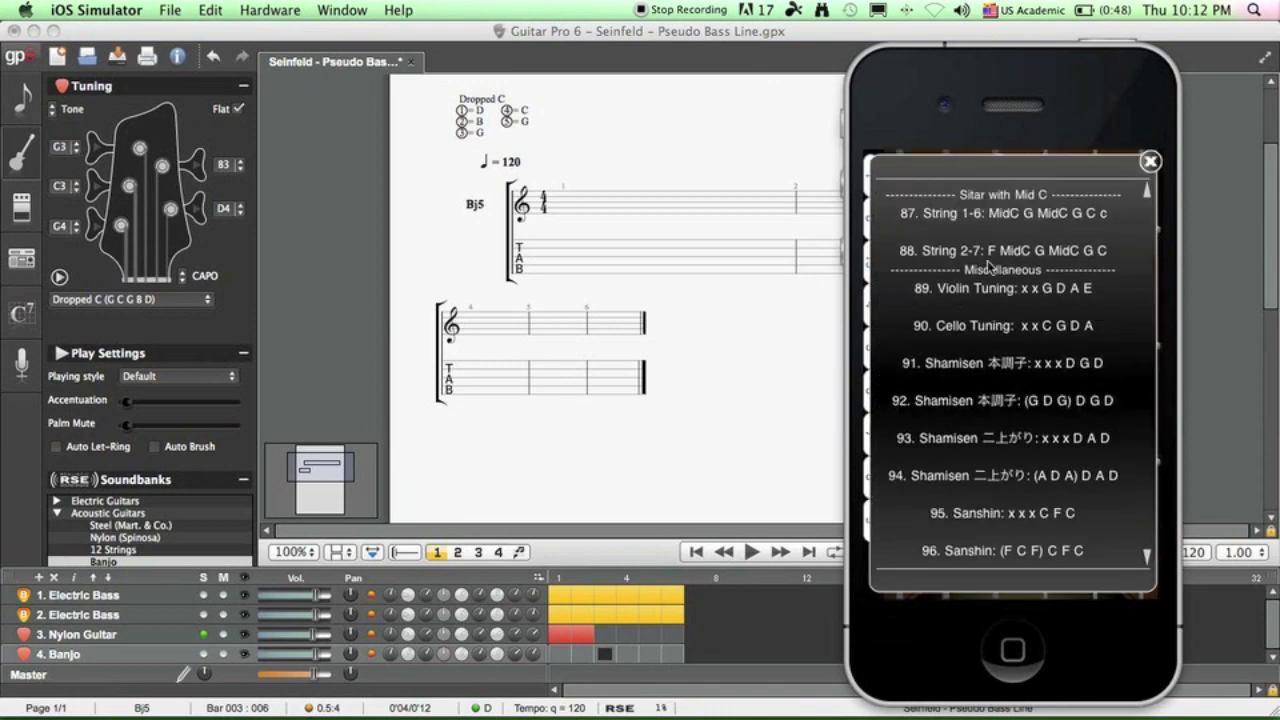
{"action": "scroll", "coordinate": [988, 265], "scroll_direction": "up", "scroll_amount": 8}
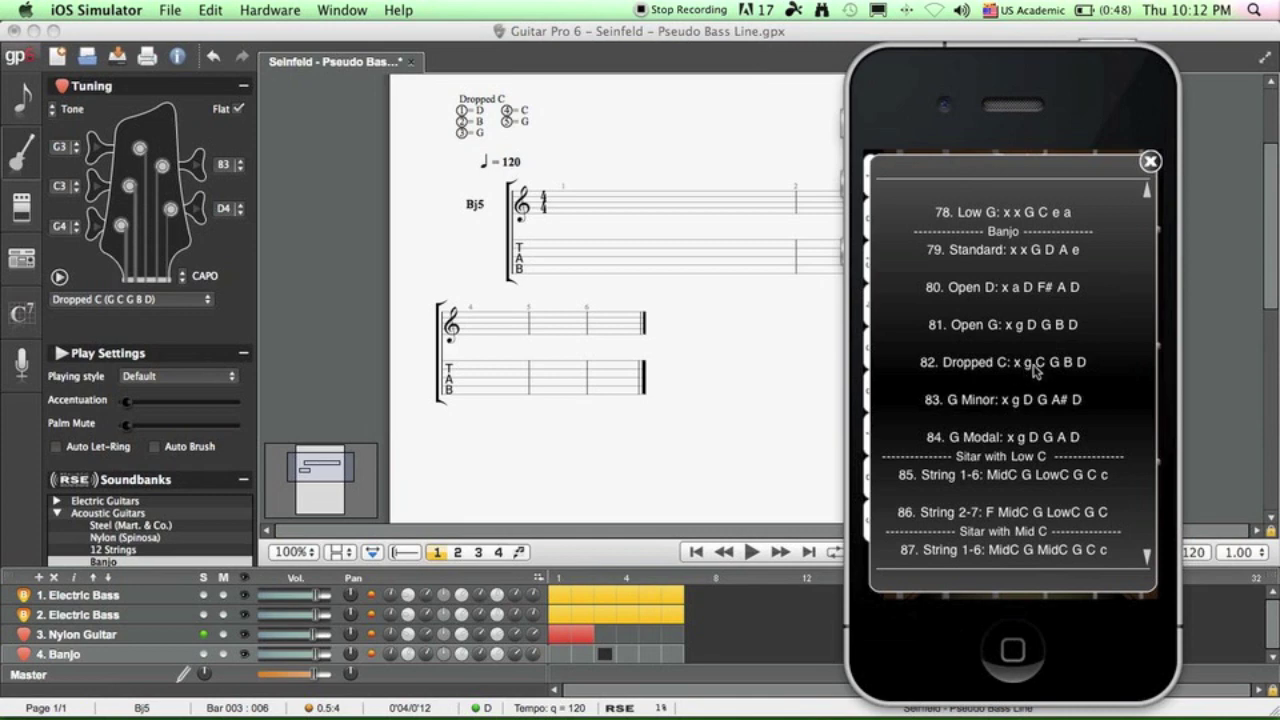
{"action": "left_click", "coordinate": [1034, 370]}
{"action": "left_click", "coordinate": [1150, 161]}
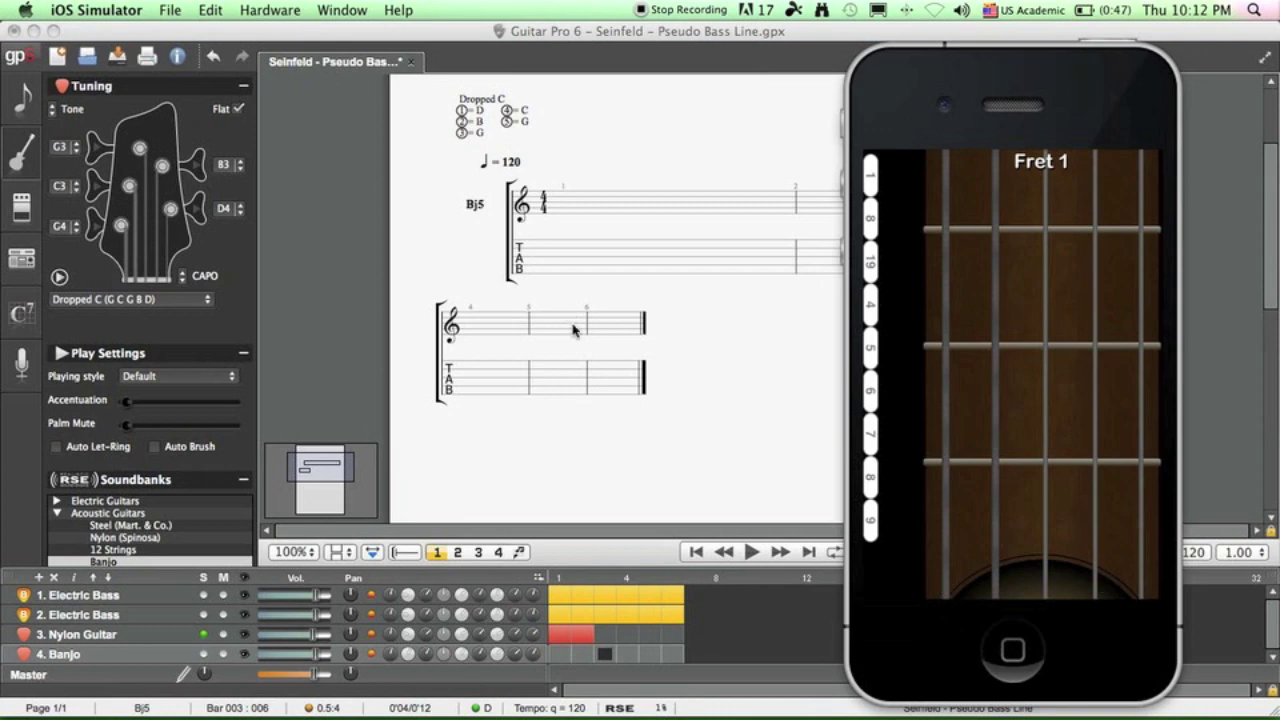
Place the entry point at bar 1 of the Banjo tab and set GarageBand's instrument to Turkish Saz Lute
{"action": "left_click", "coordinate": [565, 256]}
{"action": "left_click", "coordinate": [573, 266]}
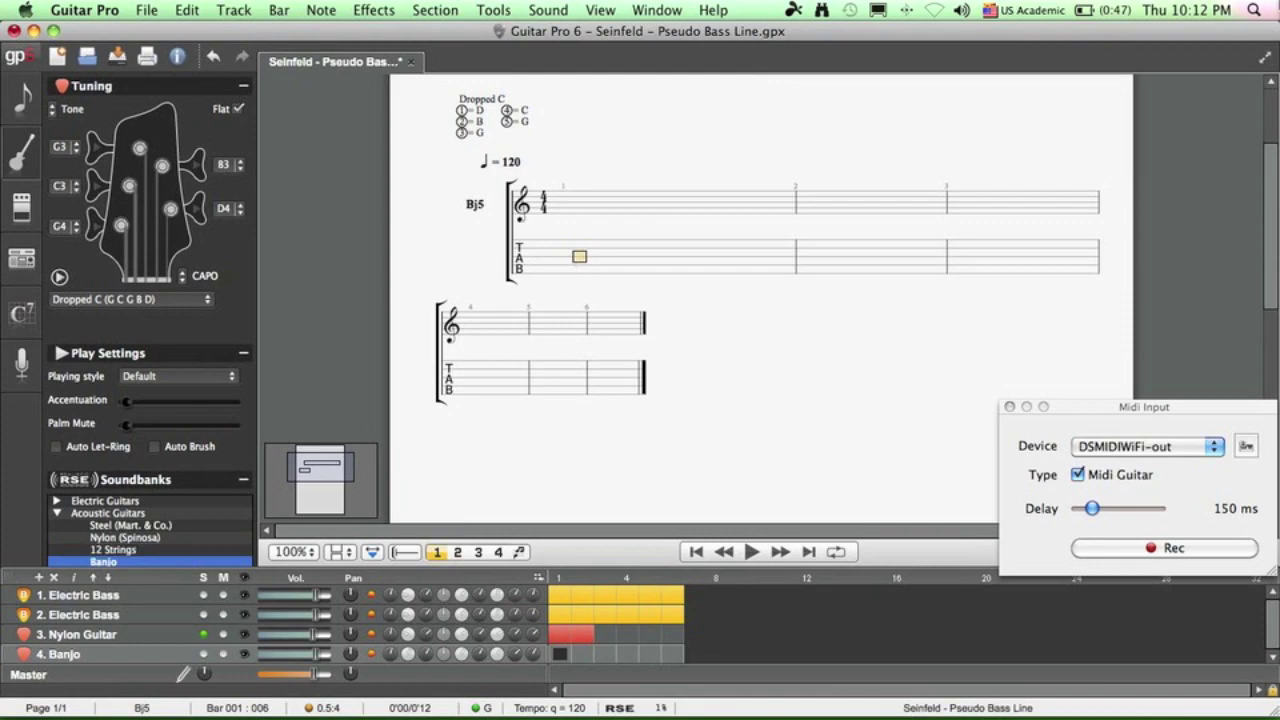
{"action": "key", "text": "F3"}
{"action": "left_click", "coordinate": [447, 281]}
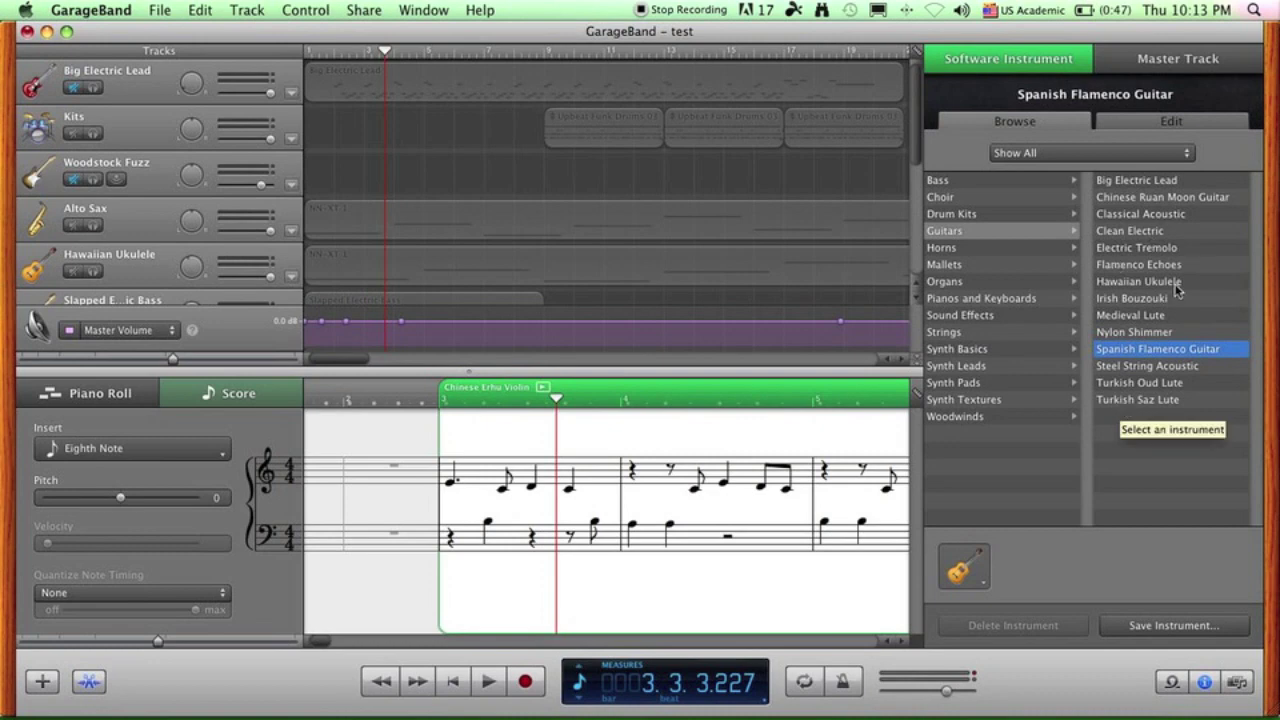
{"action": "left_click", "coordinate": [1135, 400]}
{"action": "key", "text": "F9"}
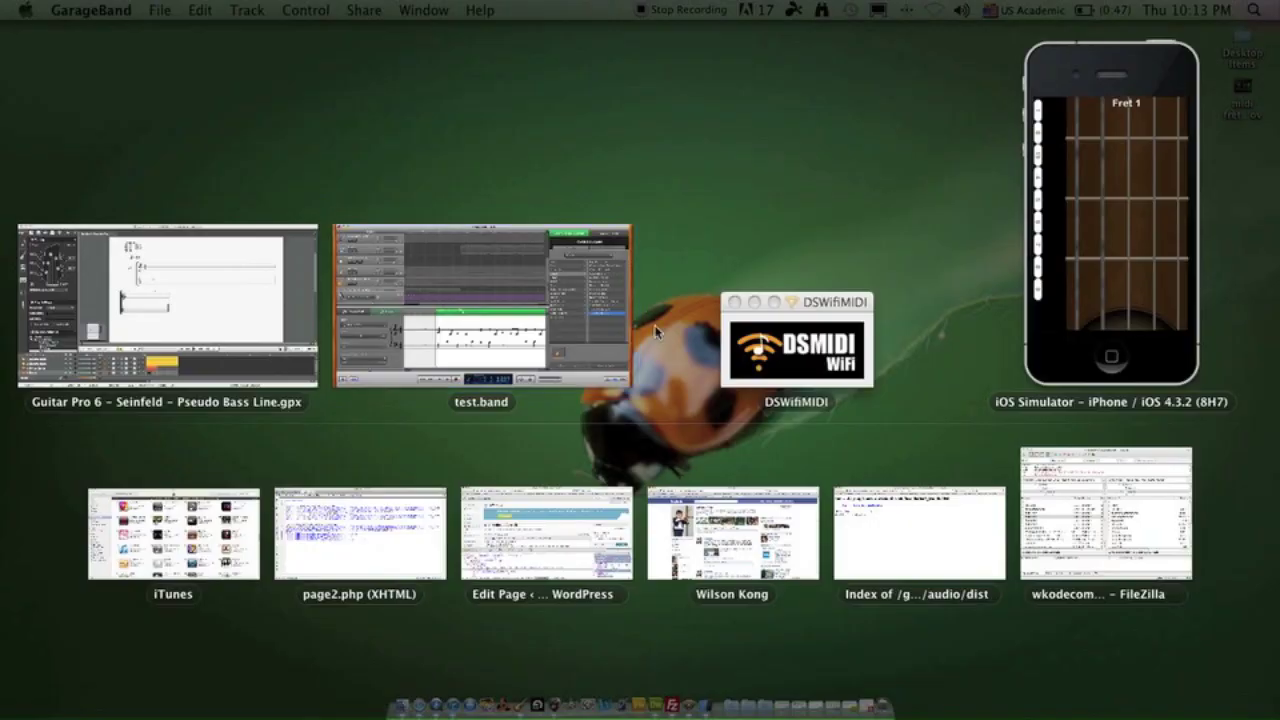
Start MIDI Input recording and capture a banjo chord pattern into bars 1 and 2, marked mf
{"action": "left_click", "coordinate": [236, 343]}
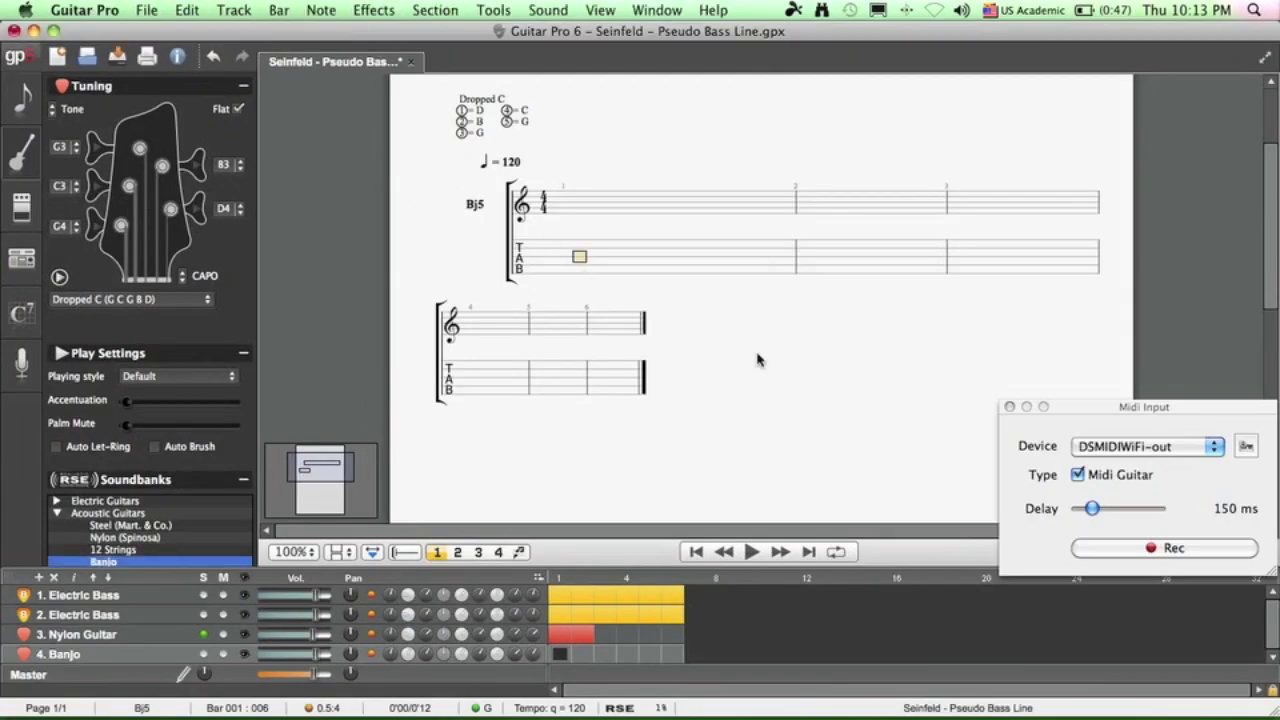
{"action": "left_click", "coordinate": [1158, 553]}
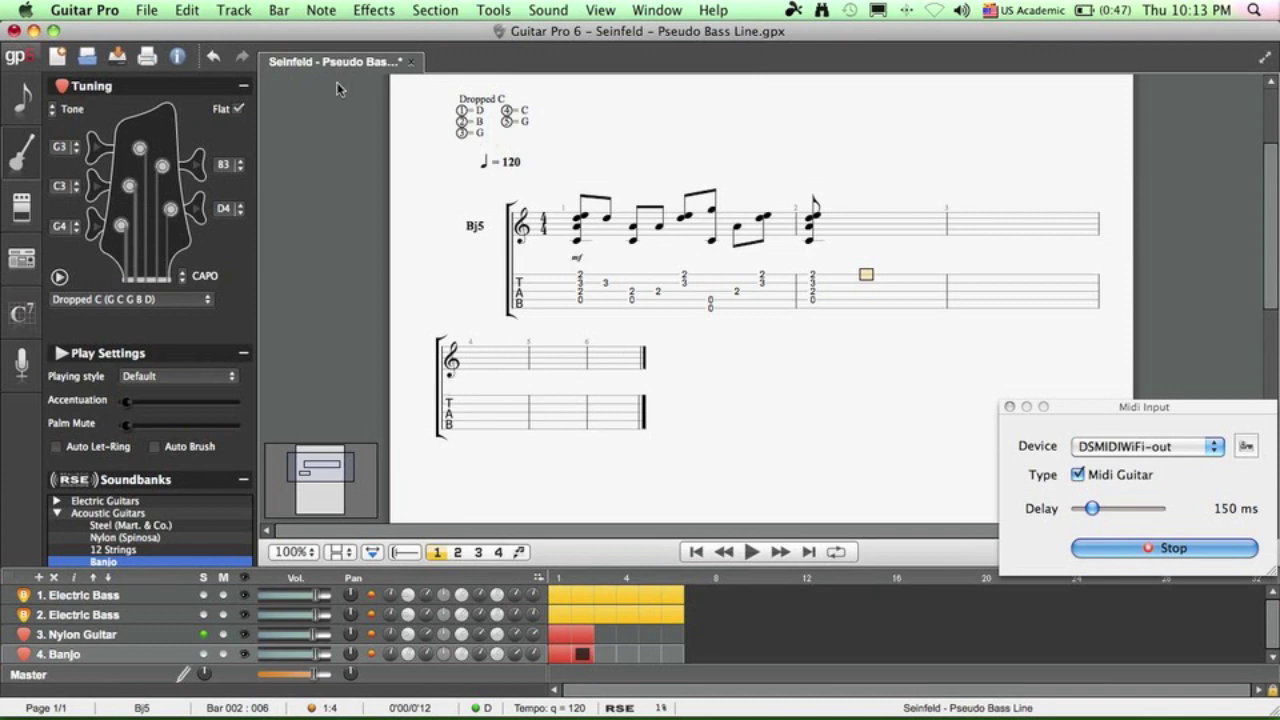
Add a 4-string Ukulele track from Exotic Guitars in C Tuning (G C E A)
{"action": "left_click", "coordinate": [236, 12]}
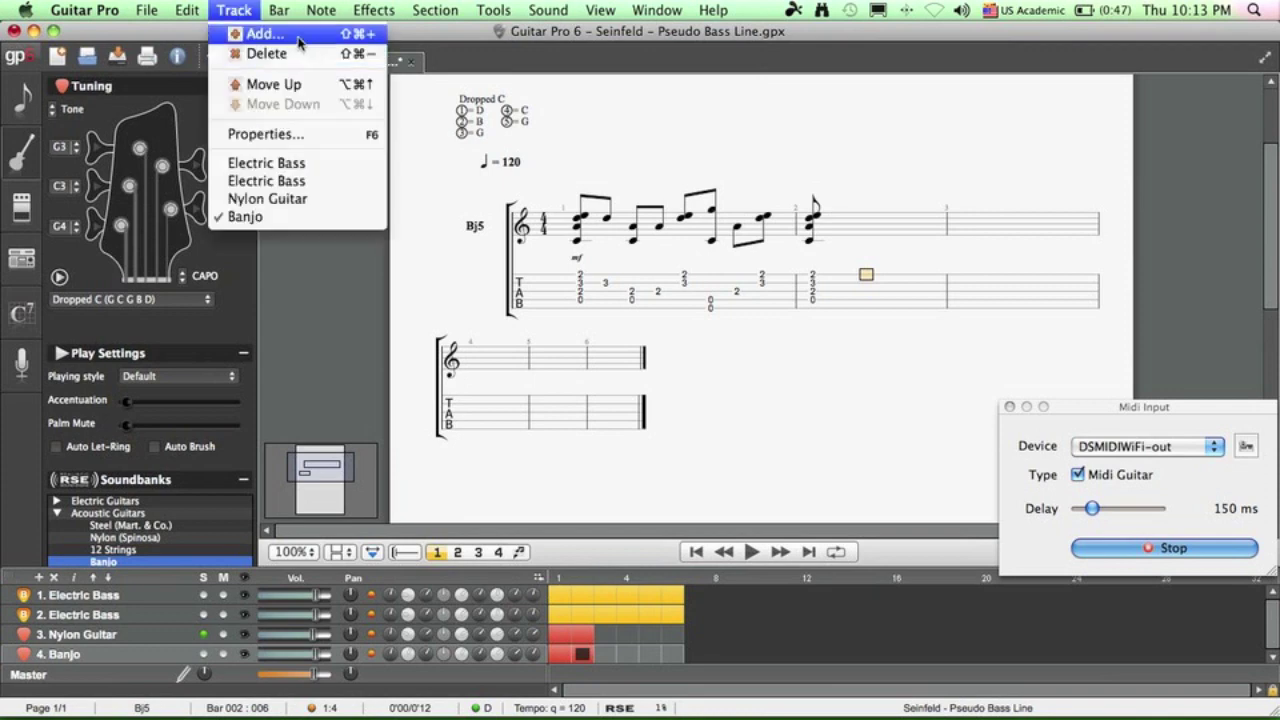
{"action": "left_click", "coordinate": [297, 38]}
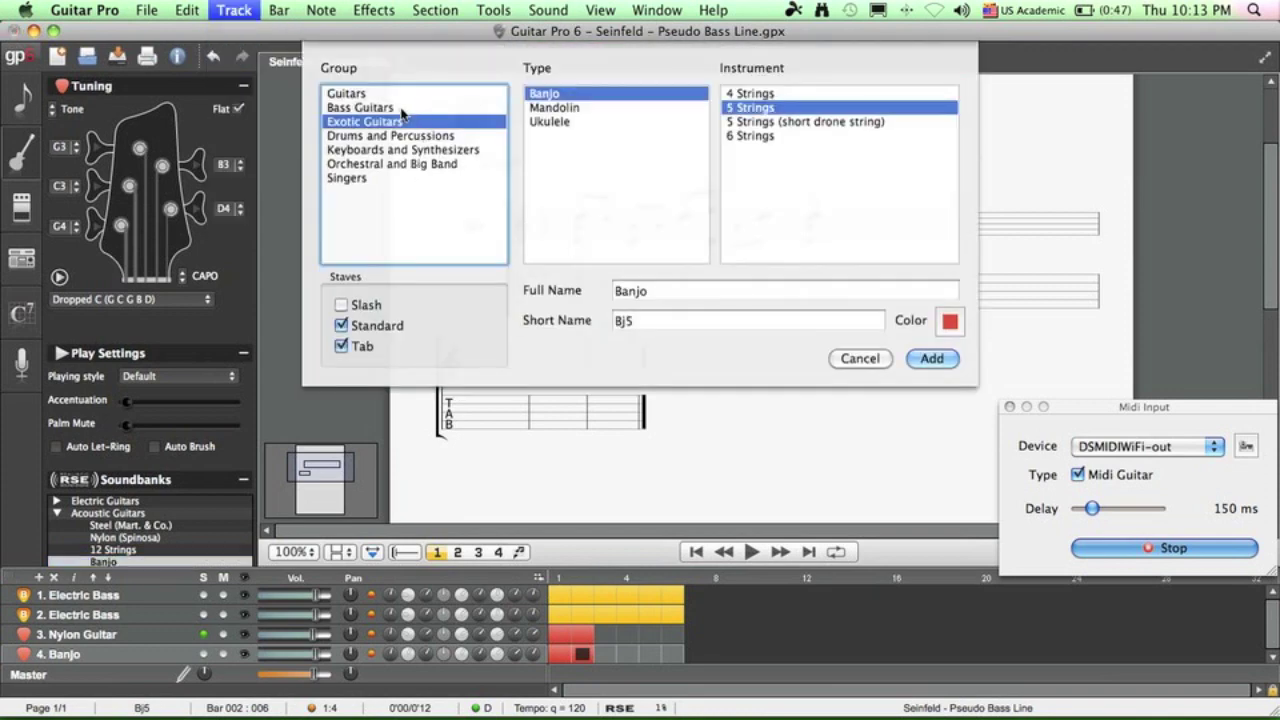
{"action": "left_click", "coordinate": [568, 121]}
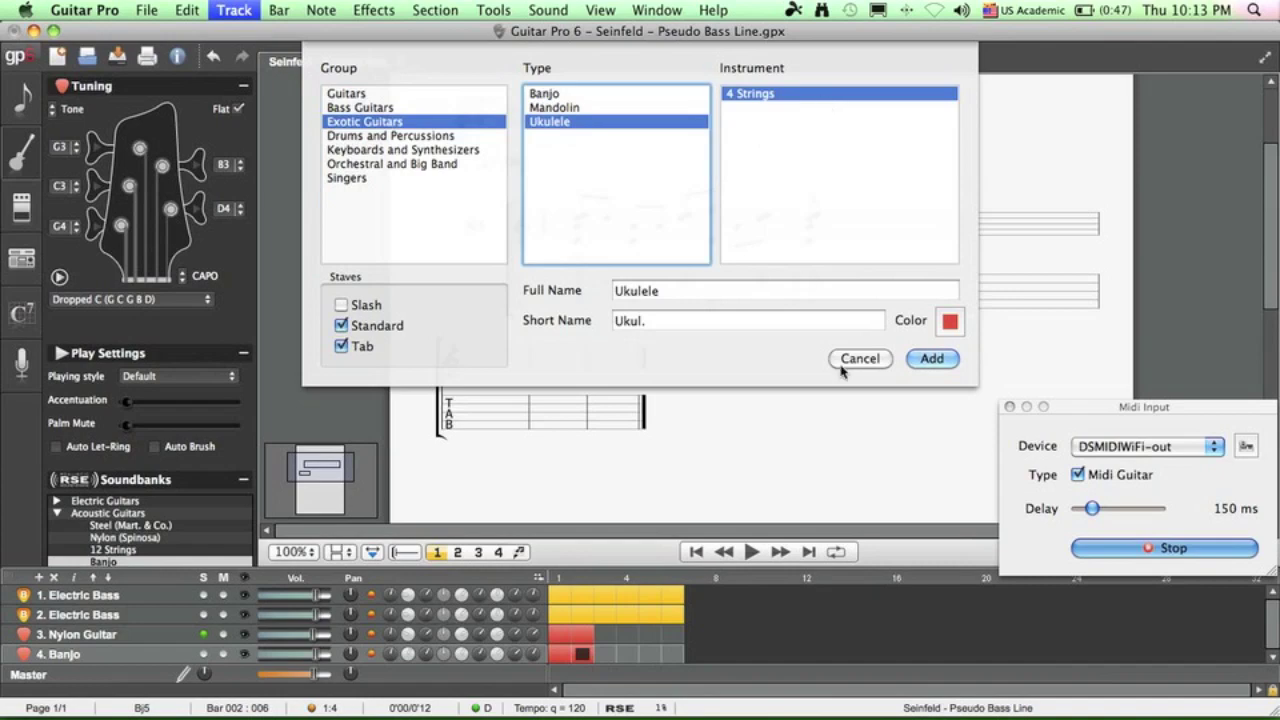
{"action": "left_click", "coordinate": [931, 358]}
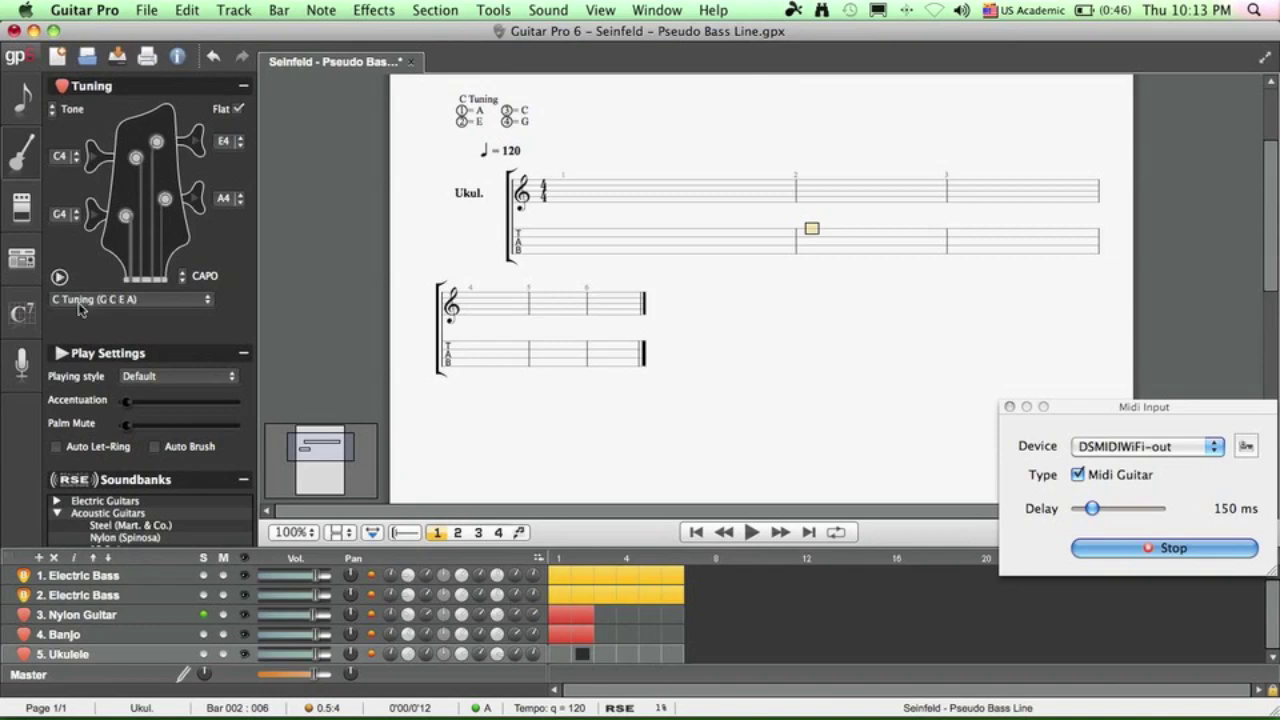
{"action": "key", "text": "super+Tab"}
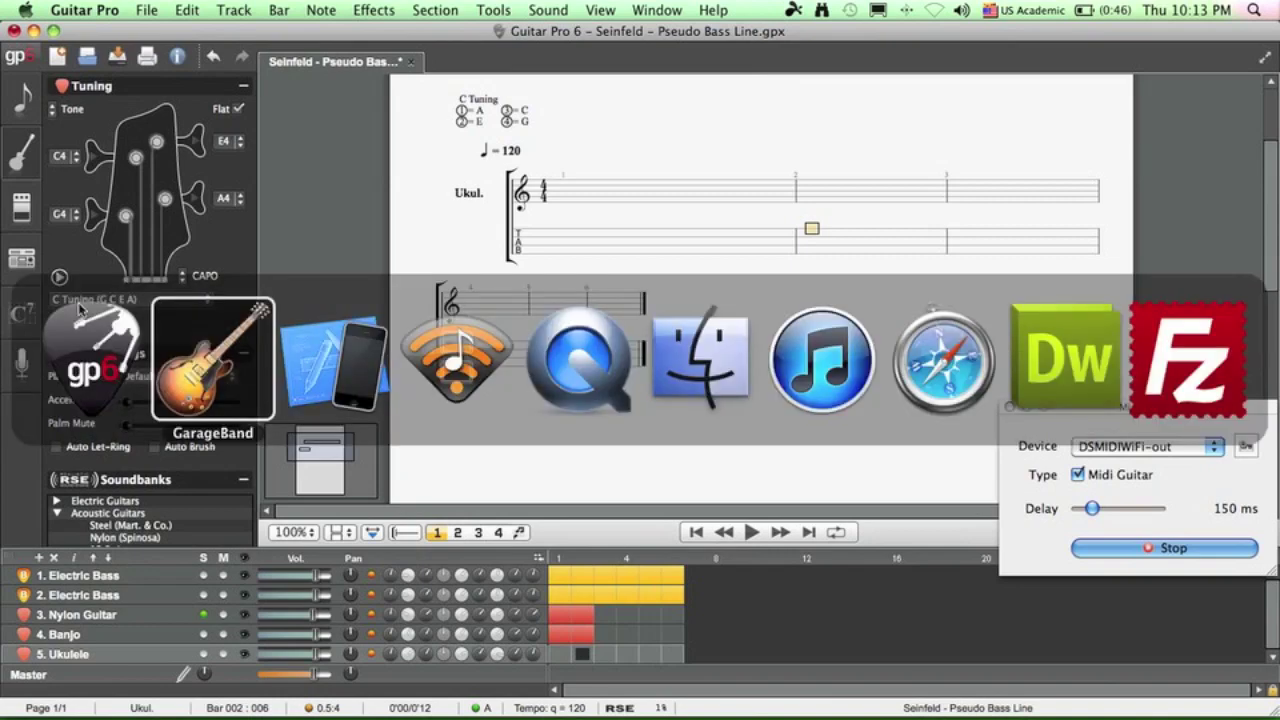
Set the fretboard app in iOS Simulator to the ukulele 76. C Tuning
{"action": "key", "text": "super+Tab"}
{"action": "key", "text": "ctrl+super+z"}
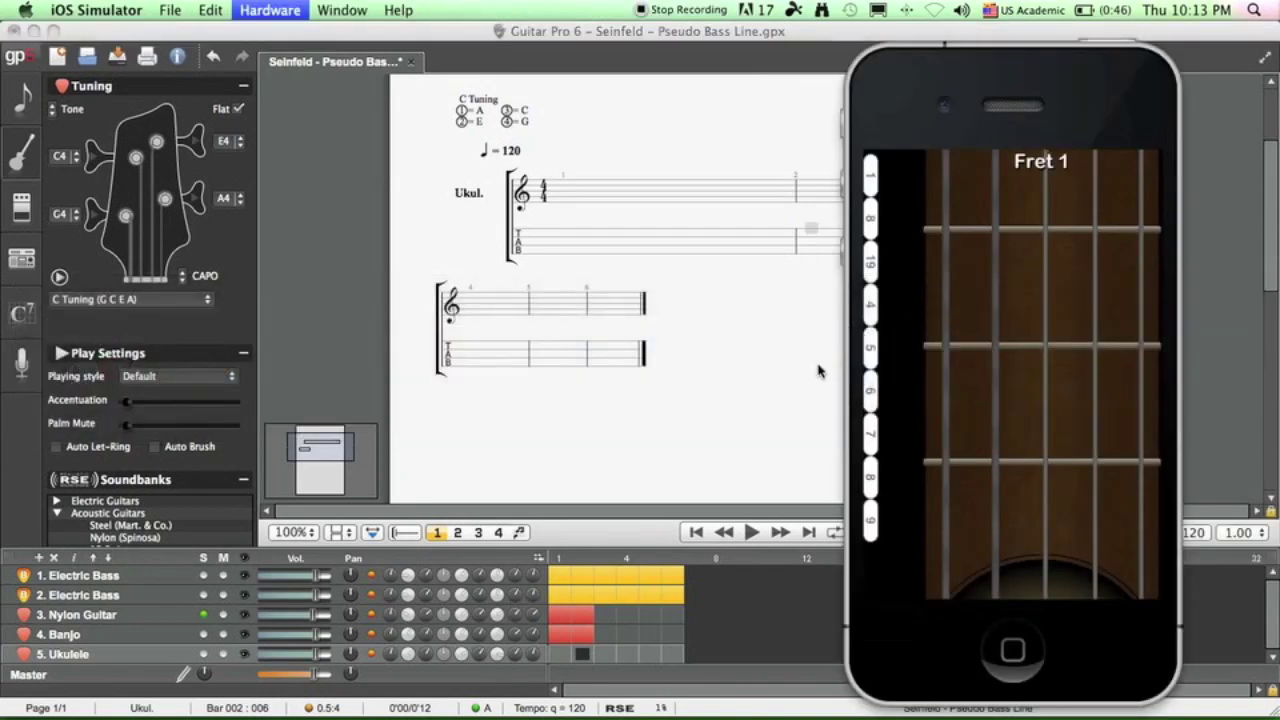
{"action": "left_click", "coordinate": [1000, 224]}
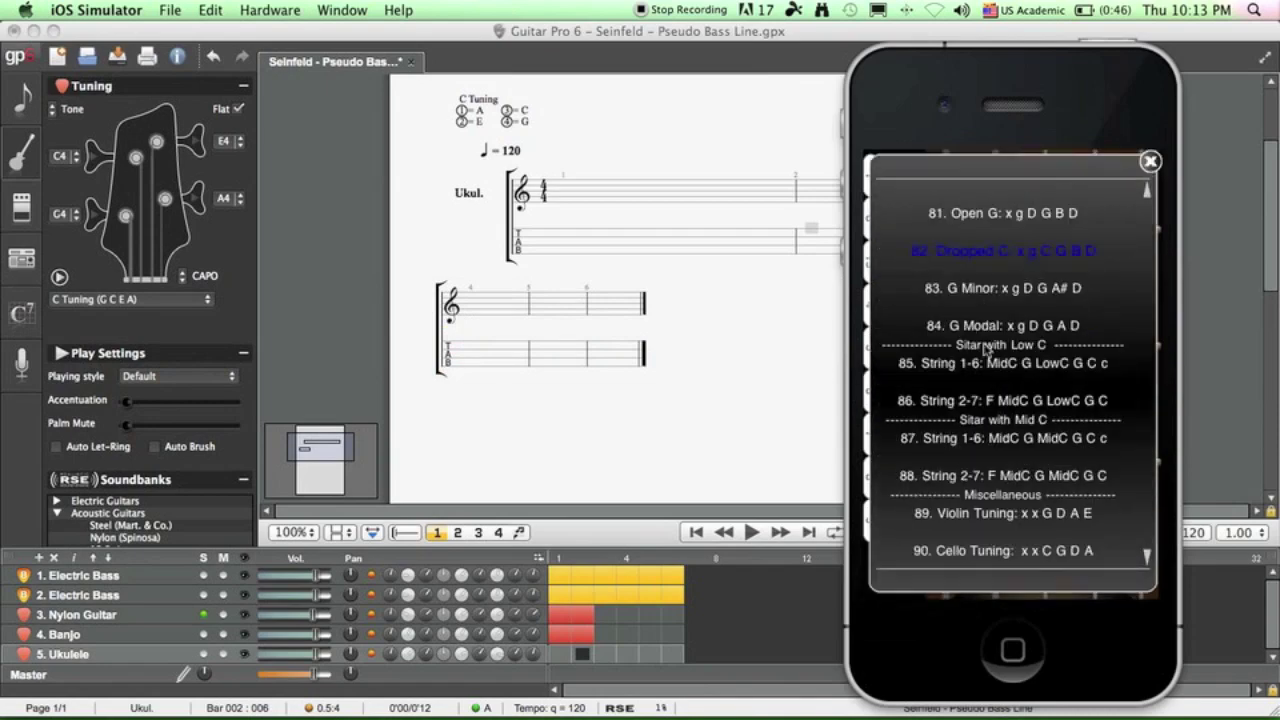
{"action": "scroll", "coordinate": [997, 260], "scroll_direction": "up", "scroll_amount": 5}
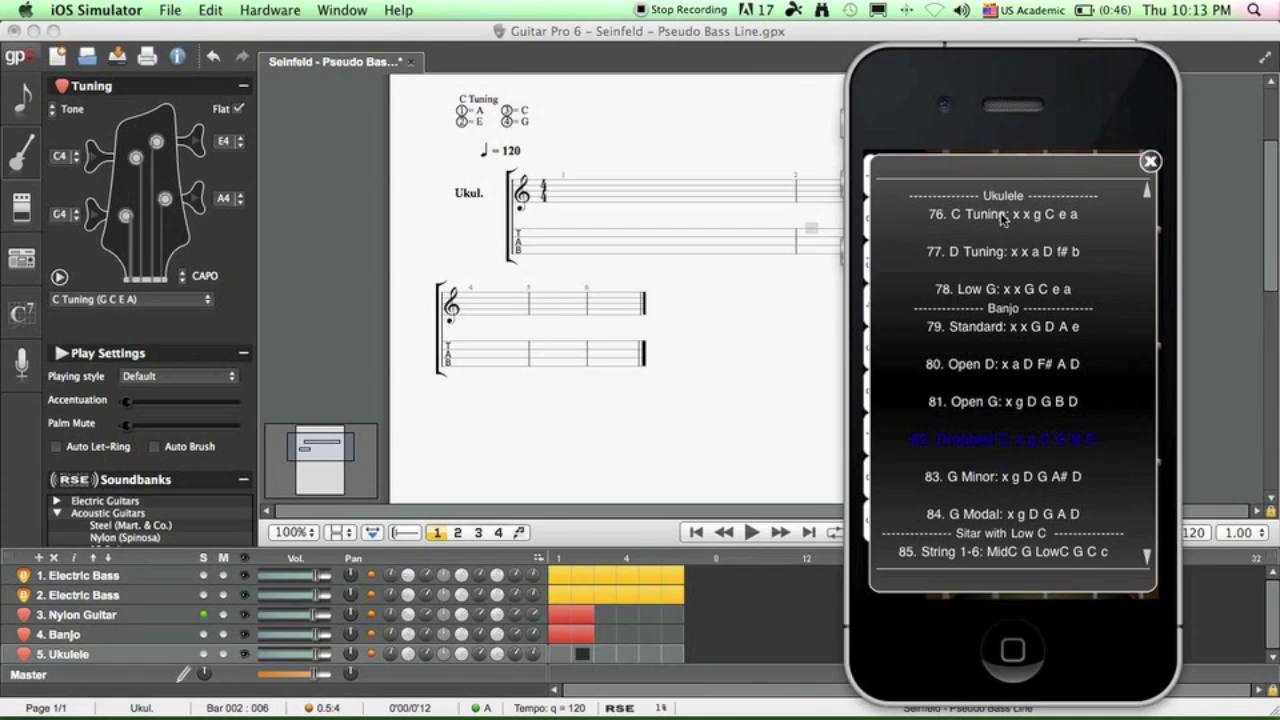
{"action": "left_click", "coordinate": [1001, 216]}
{"action": "left_click", "coordinate": [1160, 160]}
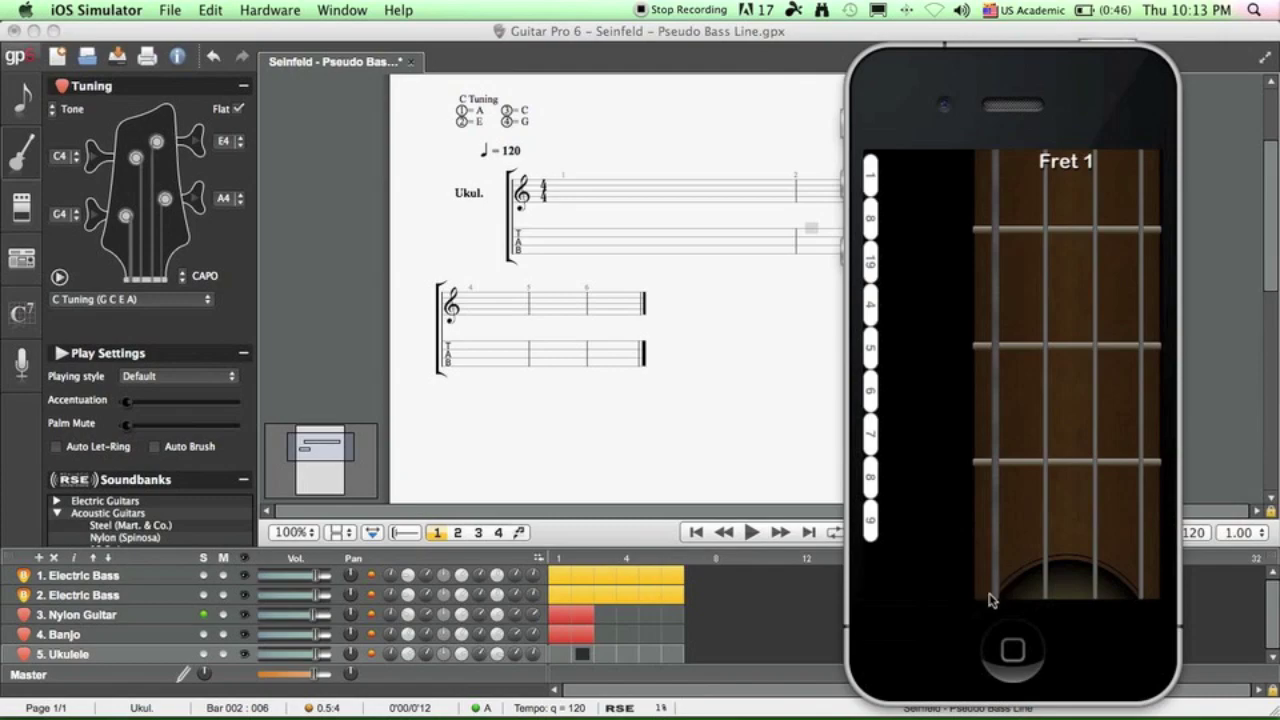
Make GarageBand's instrument Hawaiian Ukulele, then return to Guitar Pro's MIDI Input panel
{"action": "key", "text": "super+Tab"}
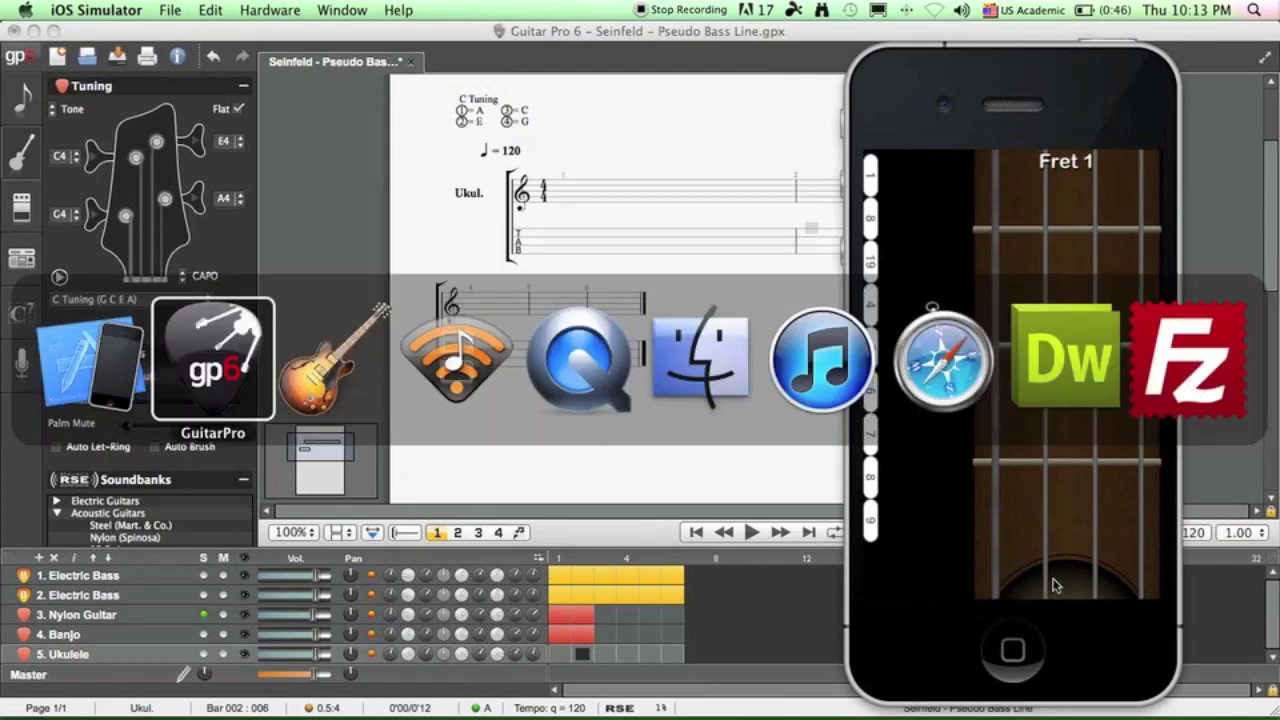
{"action": "key", "text": "super+Tab"}
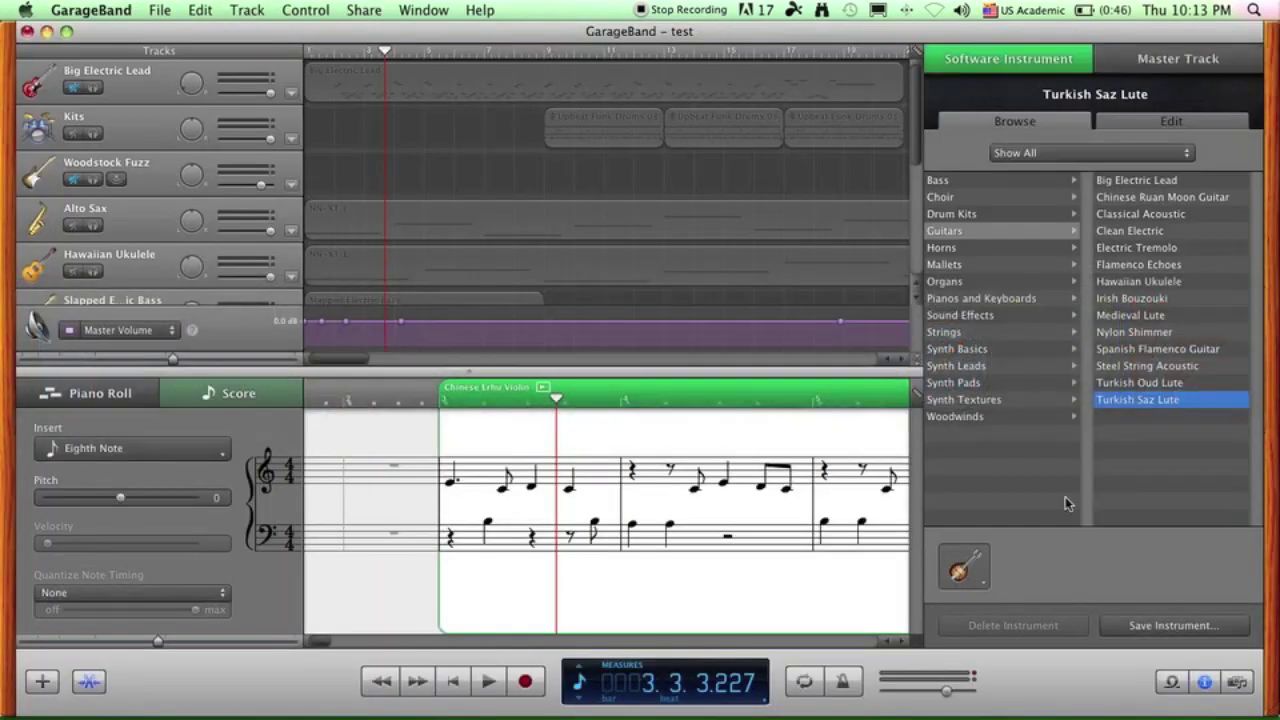
{"action": "left_click", "coordinate": [1146, 284]}
{"action": "key", "text": "super+Tab"}
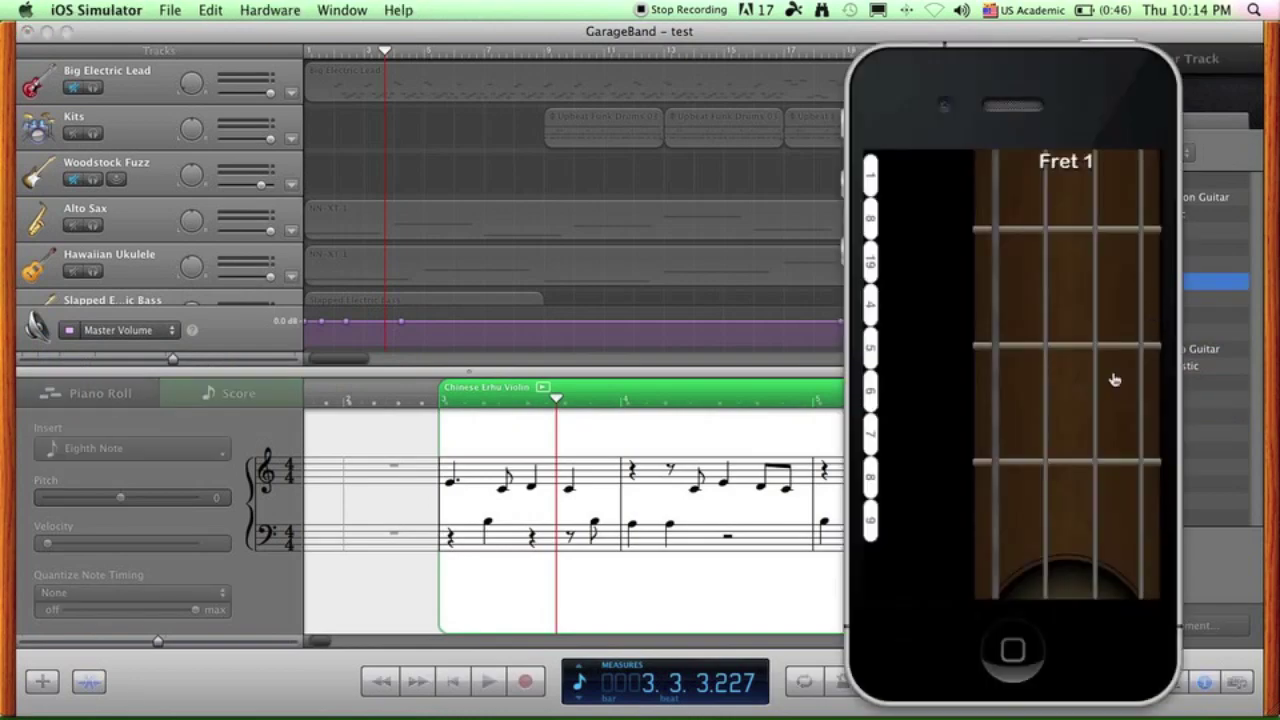
{"action": "key", "text": "super+Tab"}
{"action": "key", "text": "super+Tab"}
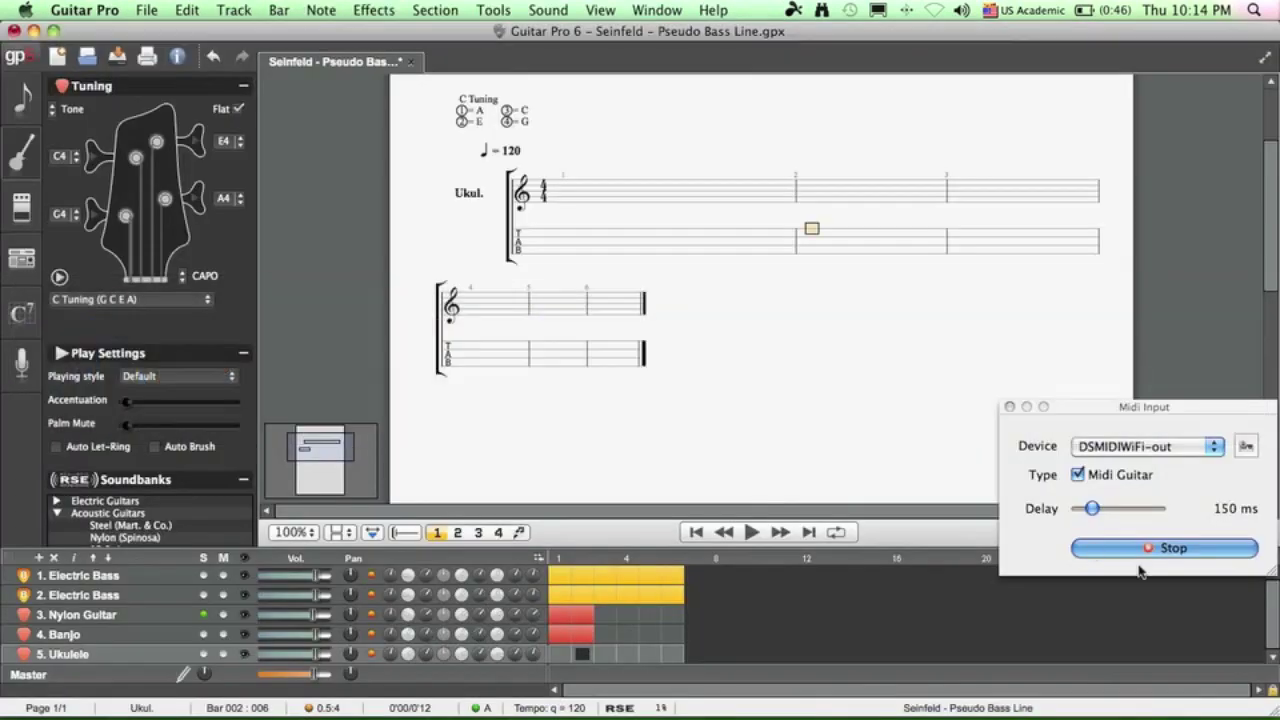
{"action": "left_click", "coordinate": [1157, 549]}
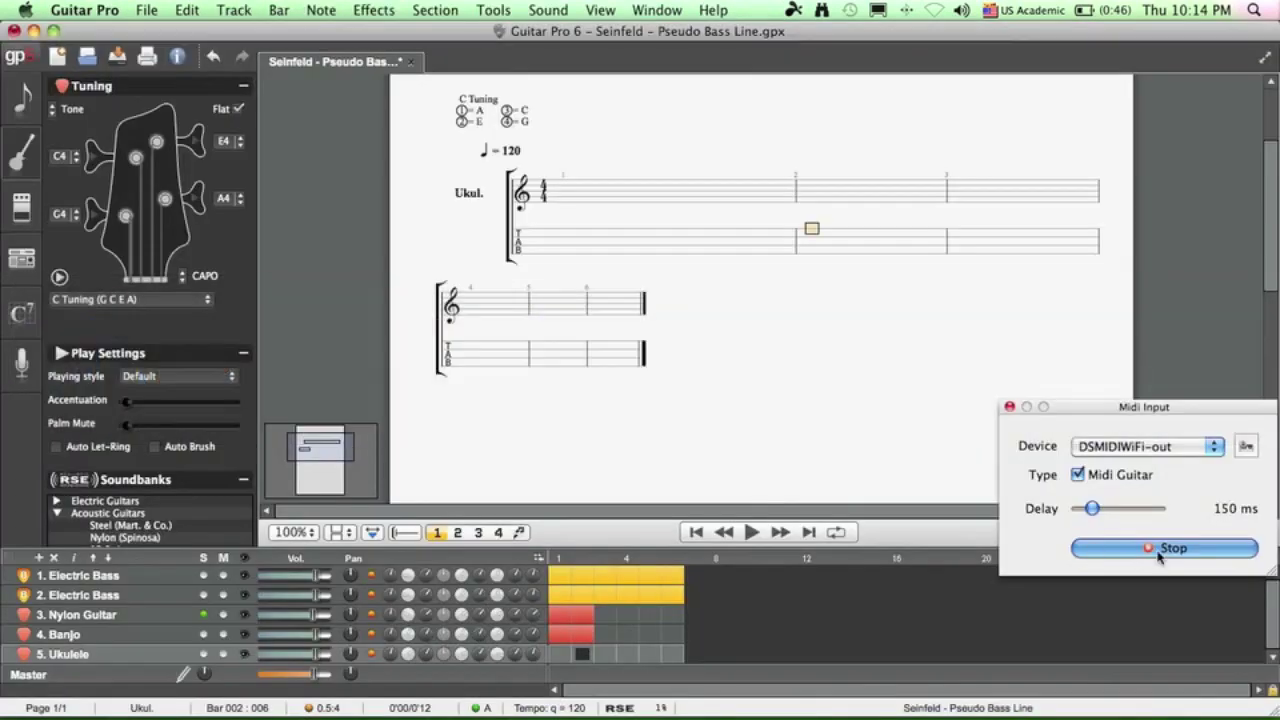
From bar 1 of the Ukulele tab, play a ukulele phrase on the phone to fill bars 1 and 2
{"action": "left_click", "coordinate": [558, 248]}
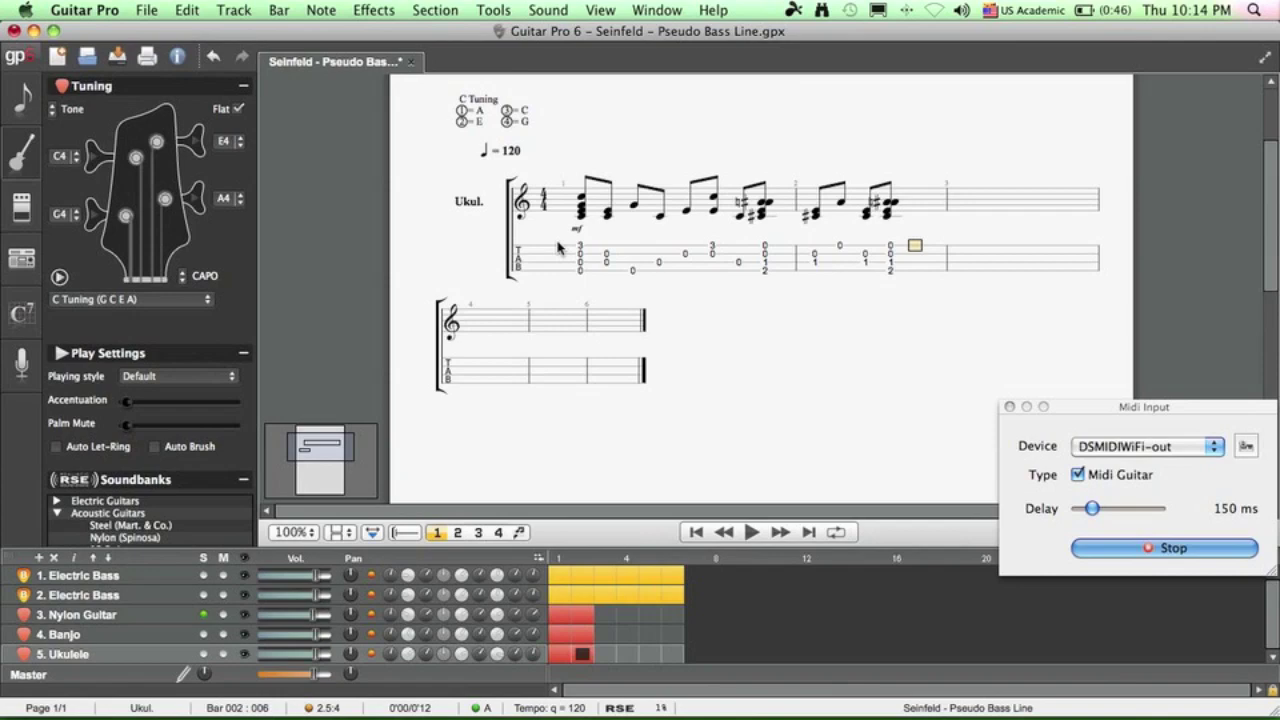
{"action": "key", "text": "super+Tab"}
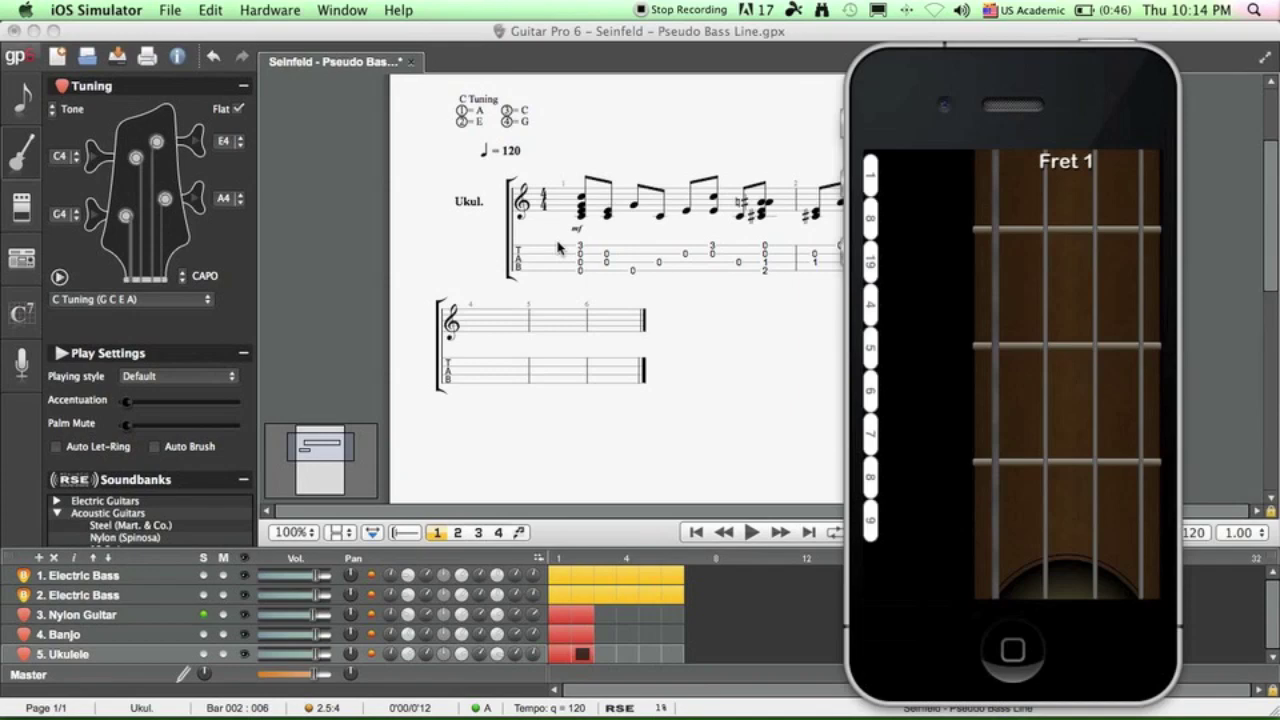
{"action": "key", "text": "super+Tab"}
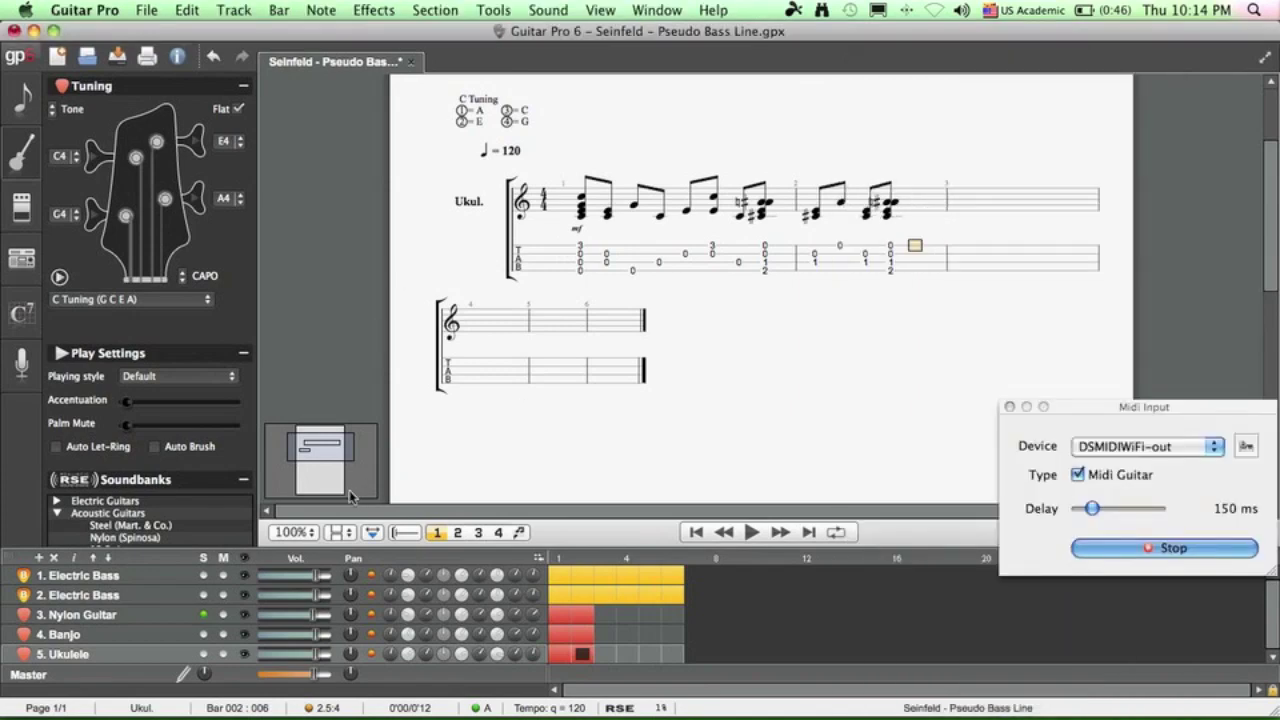
{"action": "left_click", "coordinate": [234, 10]}
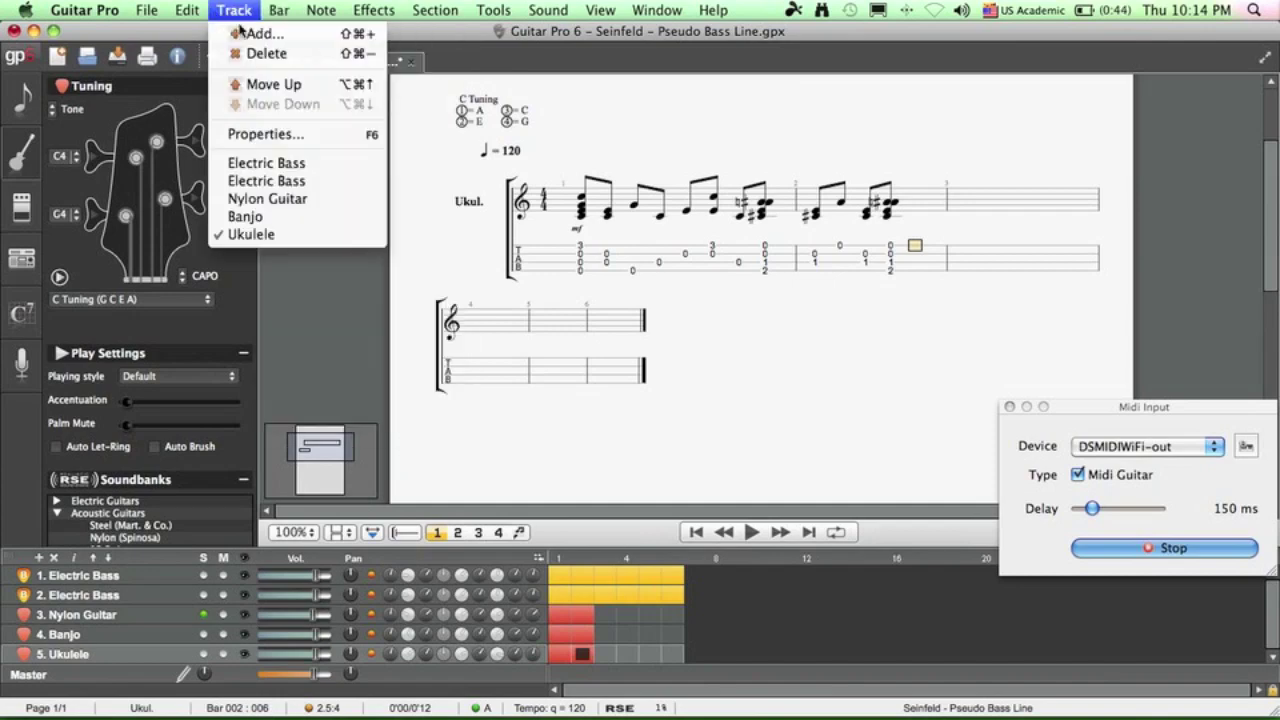
Add a Bass Guitars > Electric > 6 Strings track named E-Bass6 in standard tuning
{"action": "left_click", "coordinate": [244, 33]}
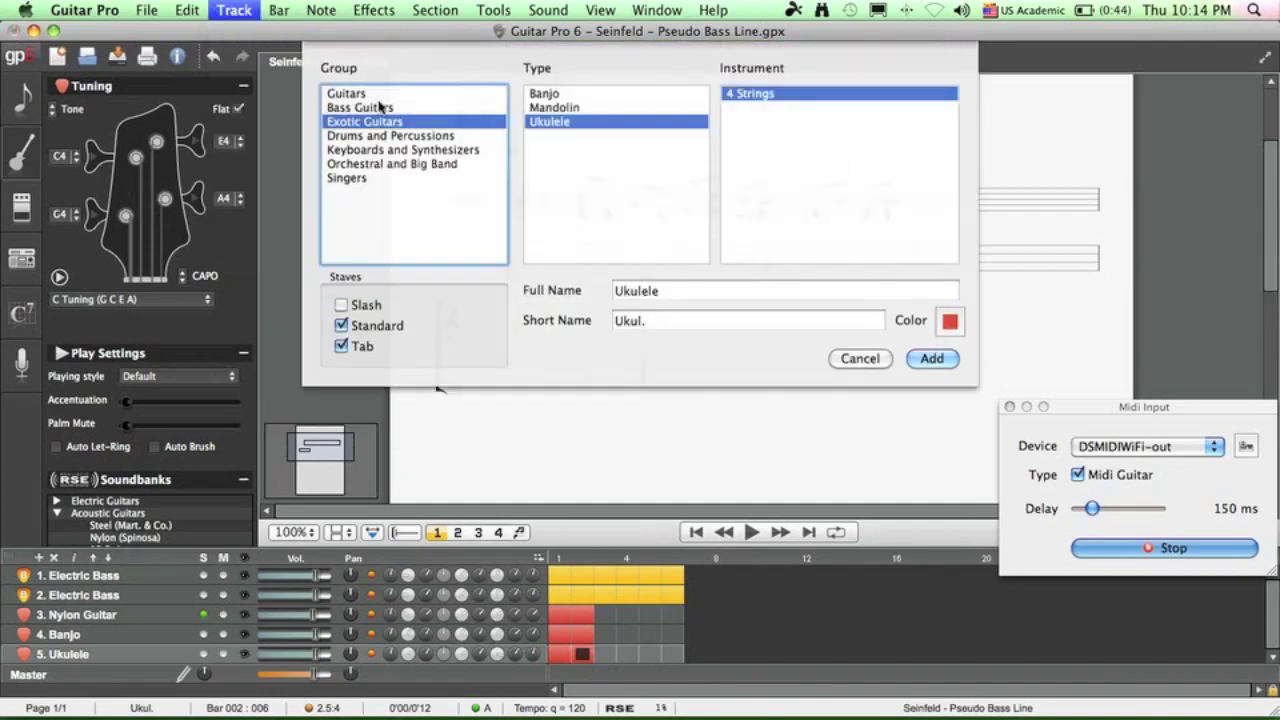
{"action": "left_click", "coordinate": [380, 107]}
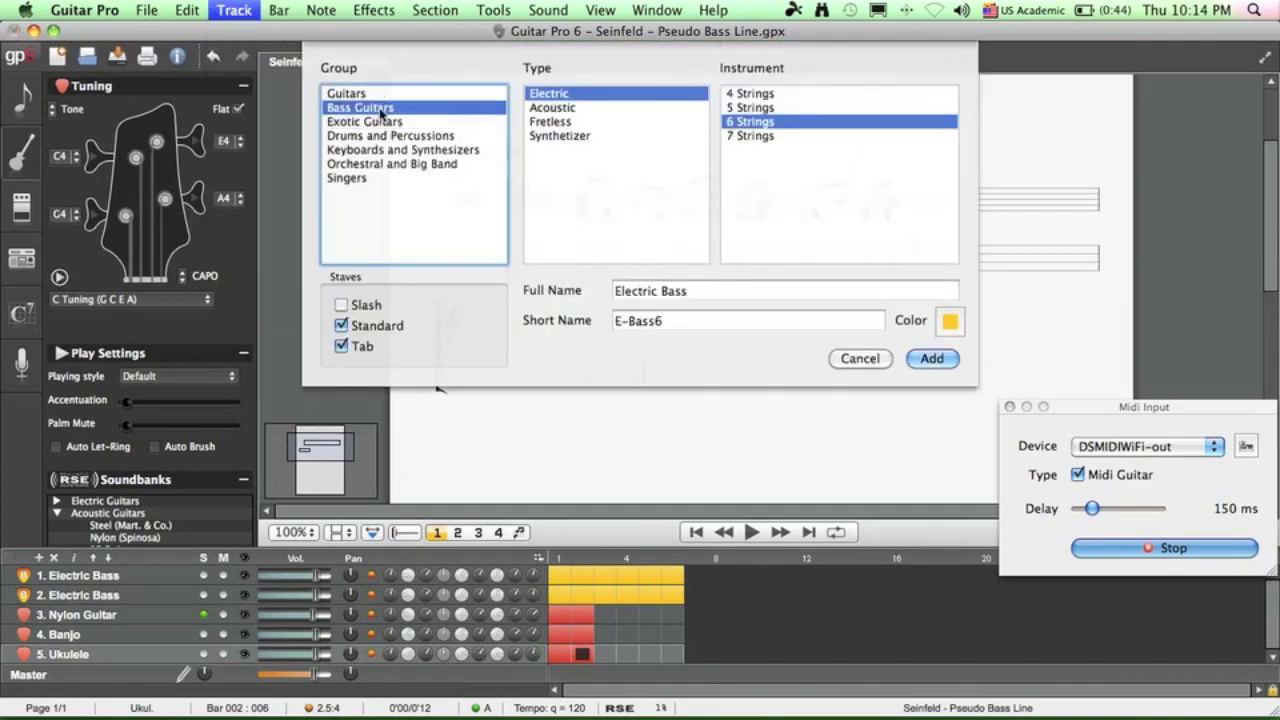
{"action": "left_click", "coordinate": [756, 107]}
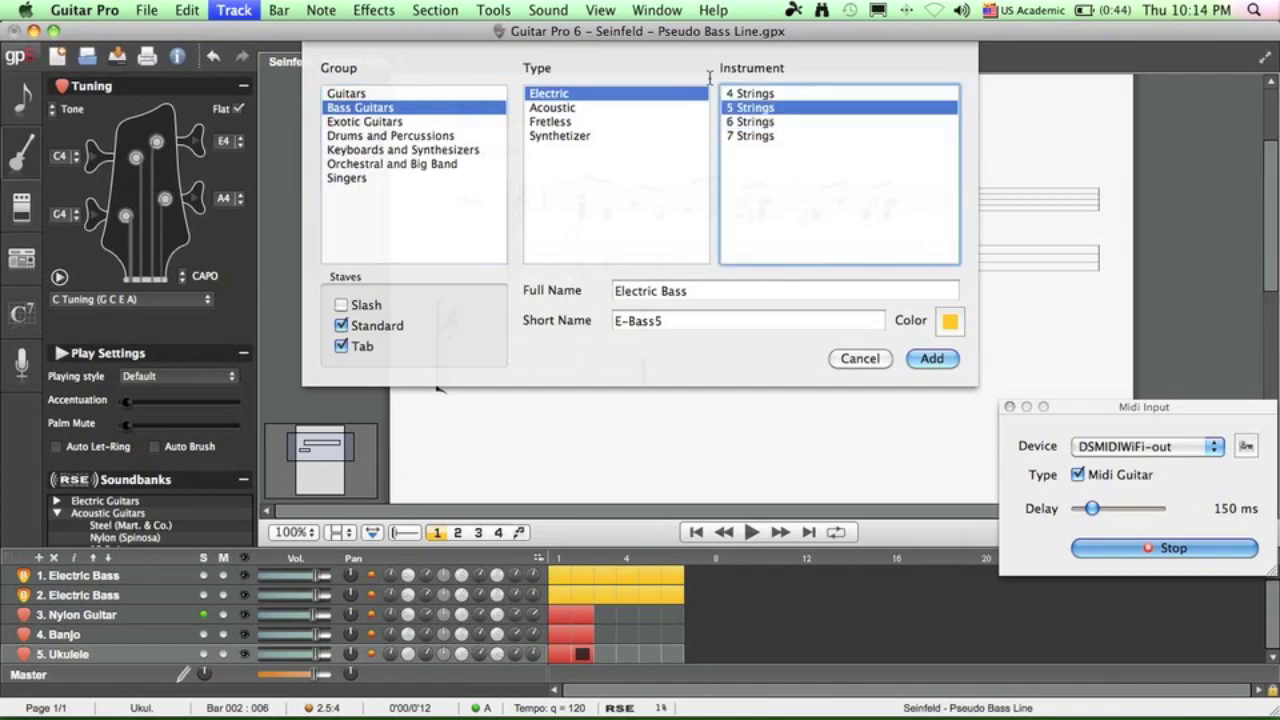
{"action": "left_click", "coordinate": [740, 121]}
{"action": "left_click", "coordinate": [930, 357]}
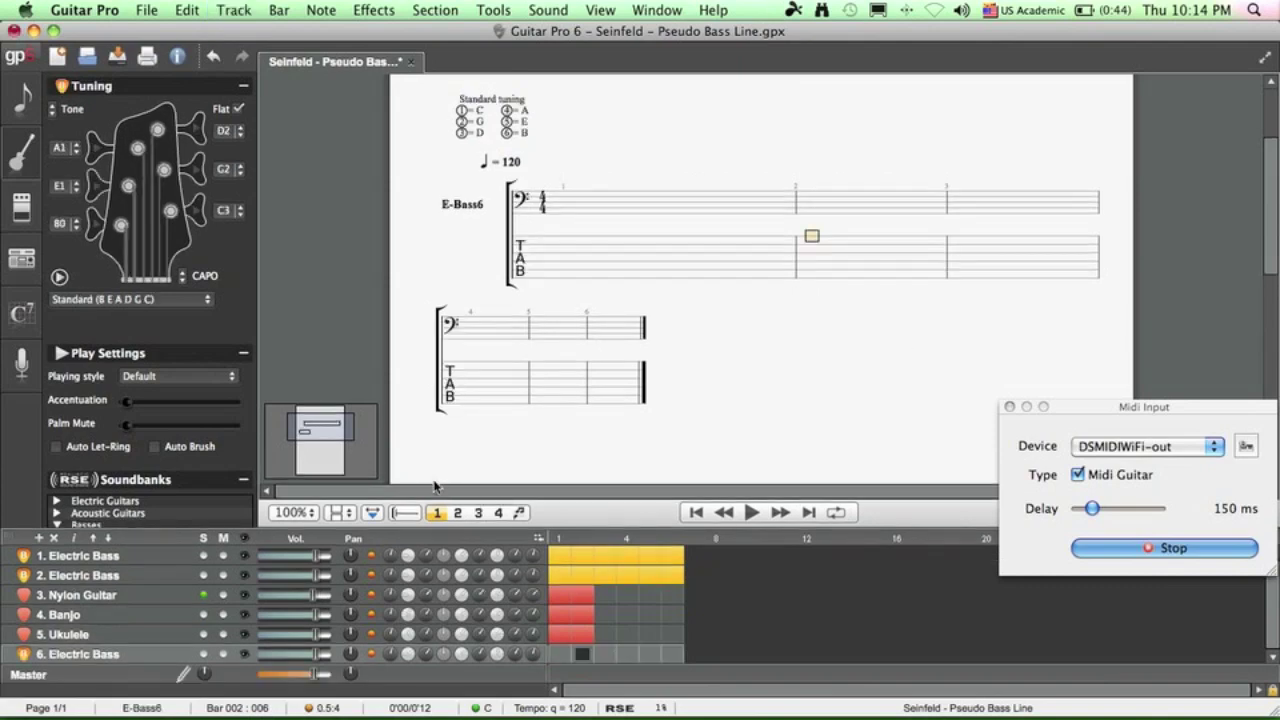
{"action": "key", "text": "super+Tab"}
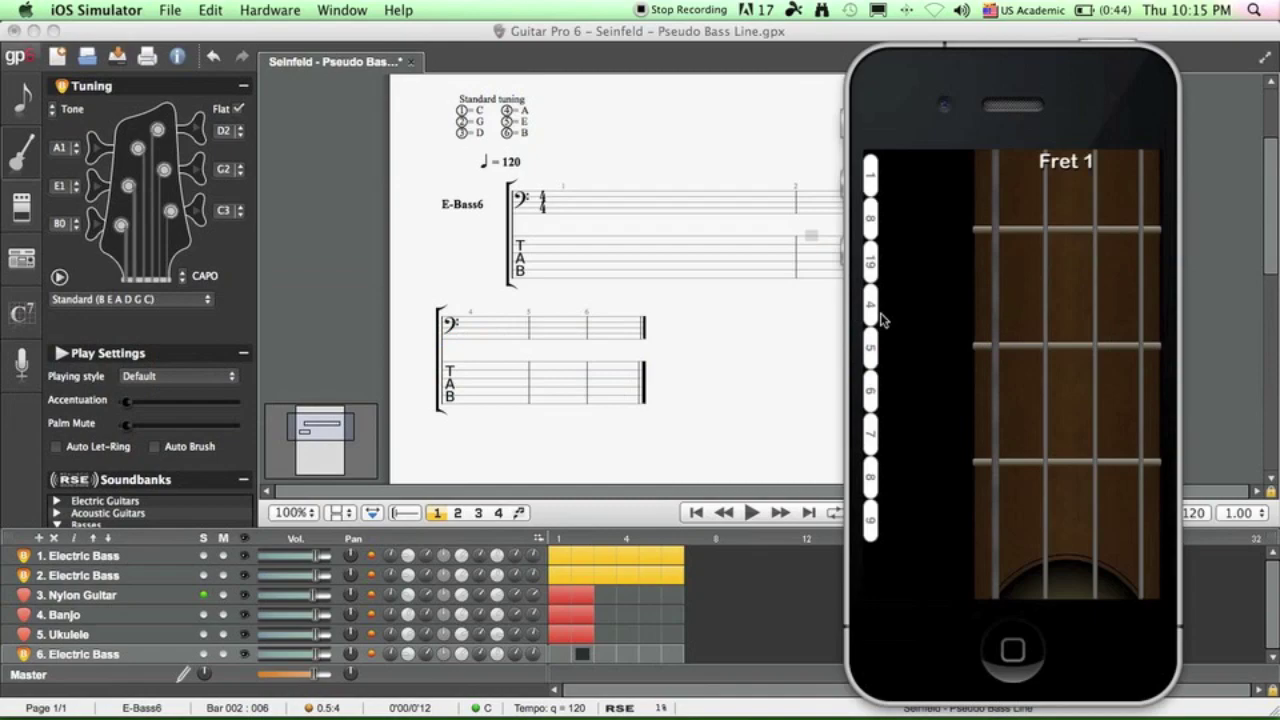
Open the fretboard app's settings and pick a tuning from the list
{"action": "key", "text": "ctrl+super+z"}
{"action": "left_click", "coordinate": [987, 232]}
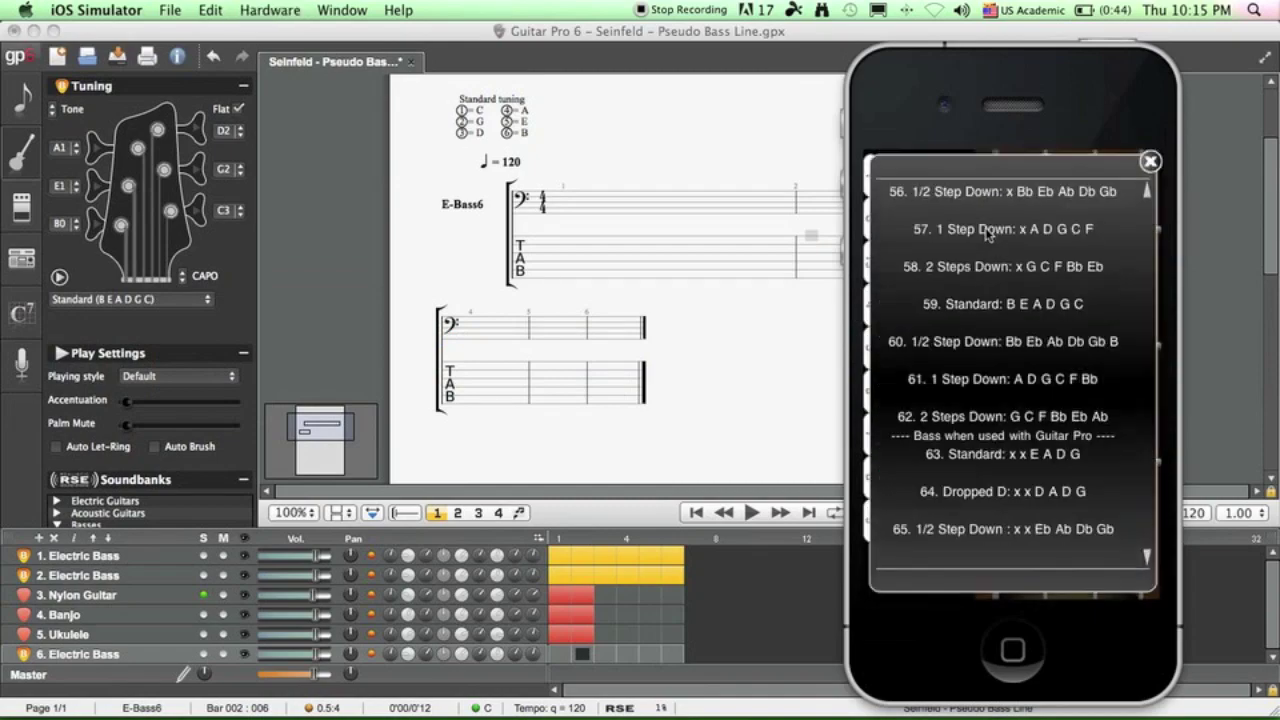
{"action": "scroll", "coordinate": [987, 232], "scroll_direction": "down", "scroll_amount": 10}
{"action": "left_click", "coordinate": [987, 476]}
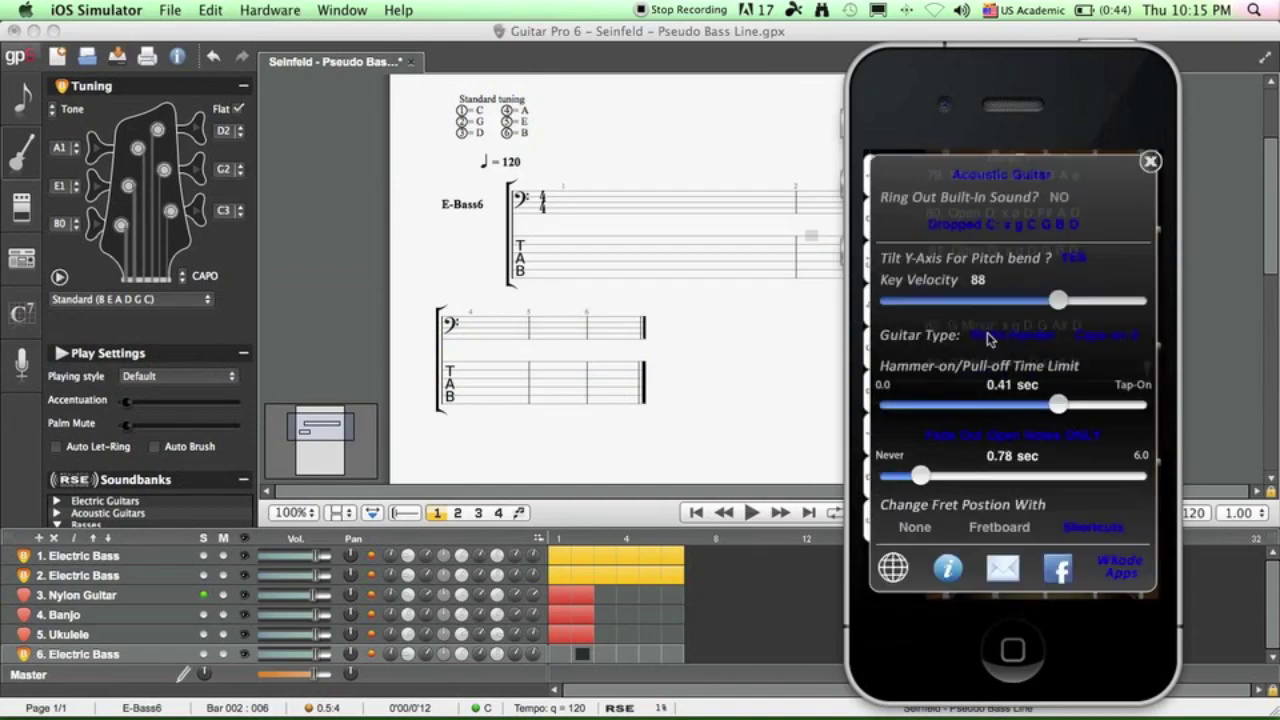
Change the tuning to 72. Standard: B E A D G C and return to the fretboard
{"action": "left_click", "coordinate": [1000, 224]}
{"action": "scroll", "coordinate": [1008, 490], "scroll_direction": "up", "scroll_amount": 1}
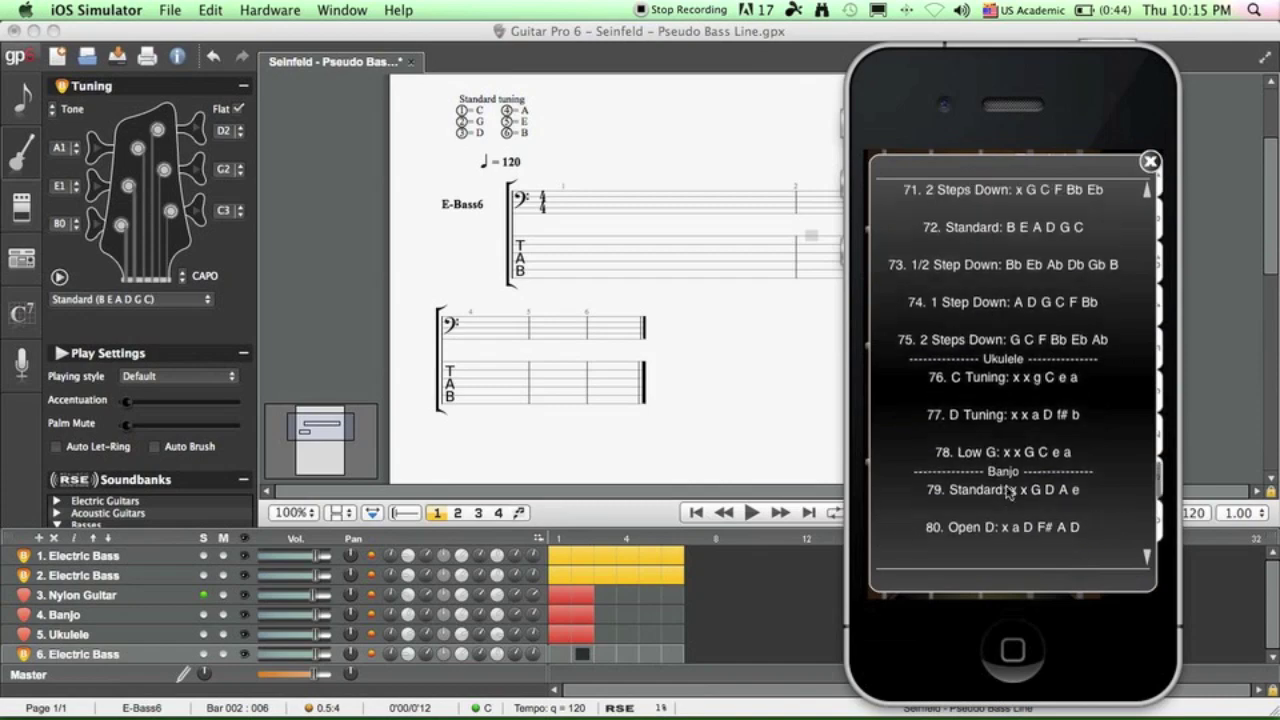
{"action": "left_click_drag", "start_coordinate": [1010, 250], "coordinate": [1012, 497]}
{"action": "left_click_drag", "start_coordinate": [1010, 283], "coordinate": [1010, 398]}
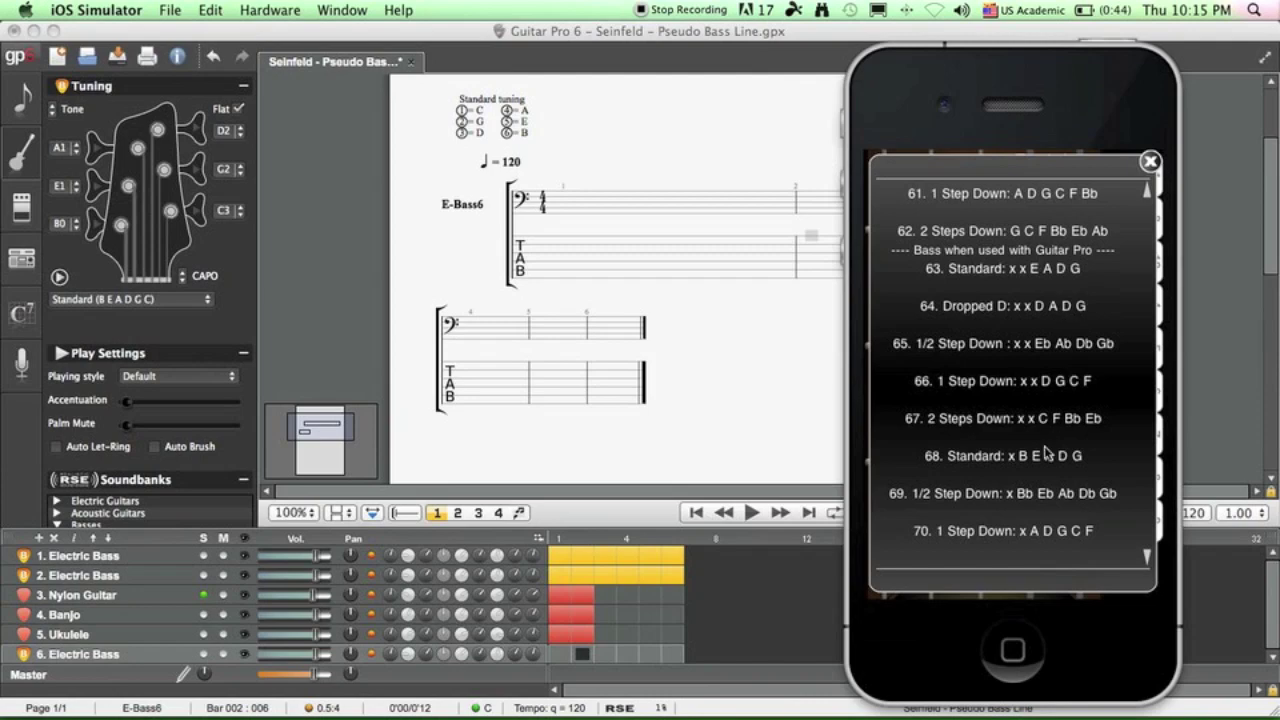
{"action": "left_click_drag", "start_coordinate": [1050, 454], "coordinate": [1042, 320]}
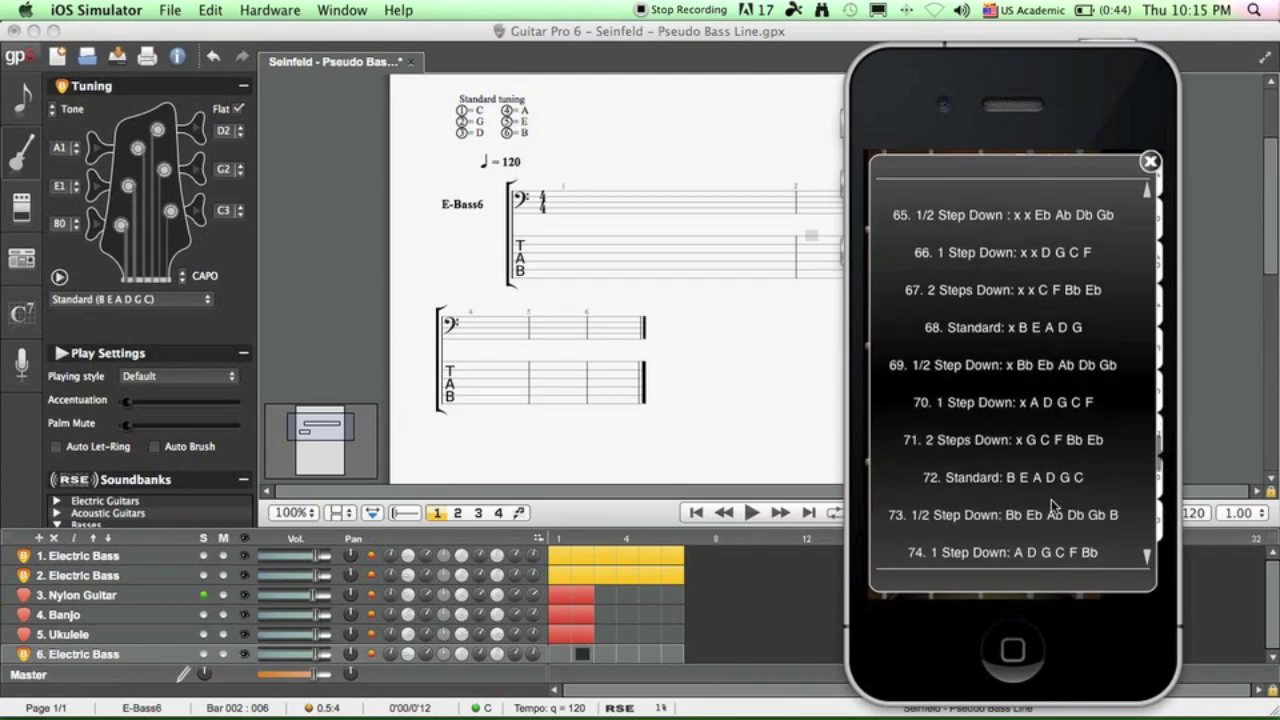
{"action": "left_click_drag", "start_coordinate": [1051, 499], "coordinate": [1051, 490]}
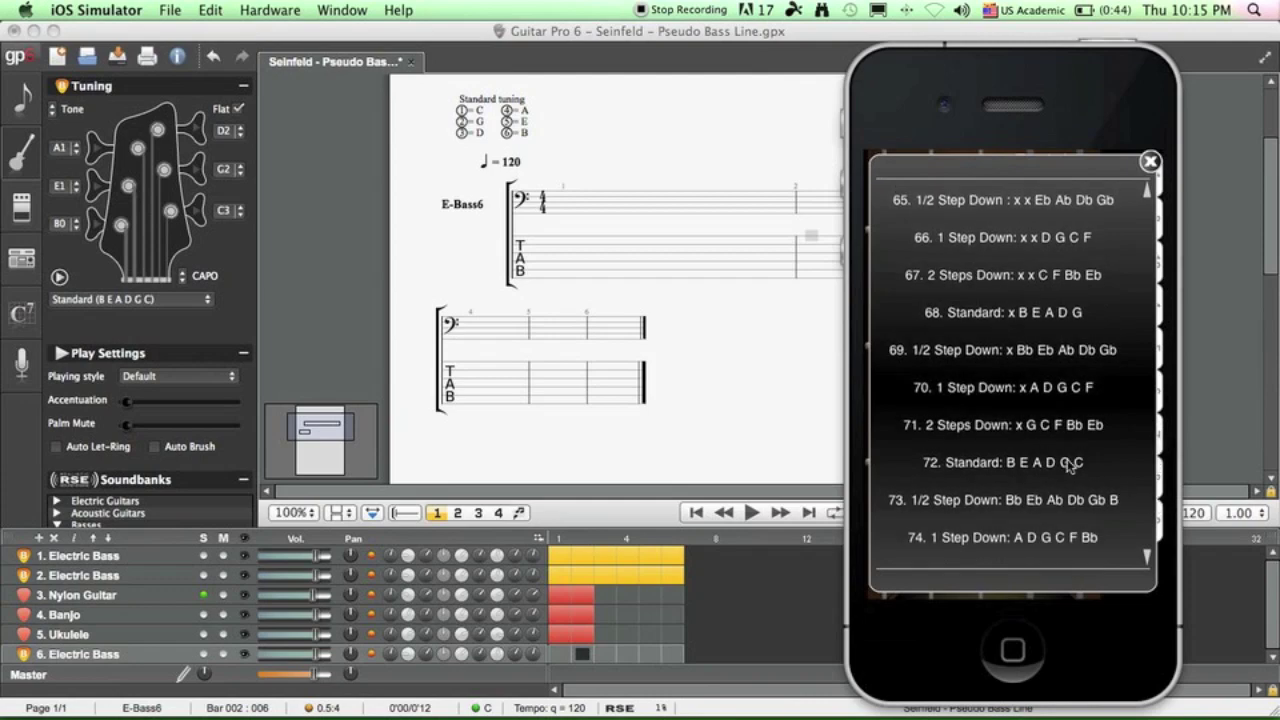
{"action": "left_click", "coordinate": [1068, 462]}
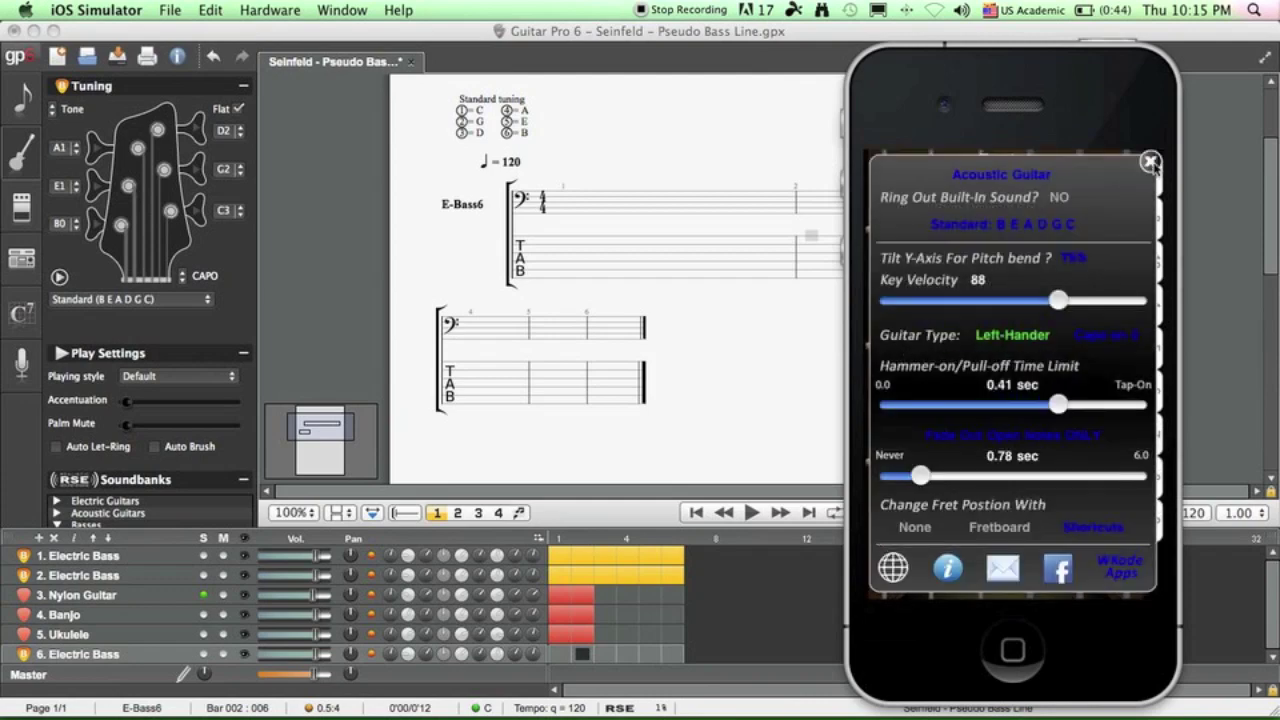
{"action": "left_click", "coordinate": [1152, 163]}
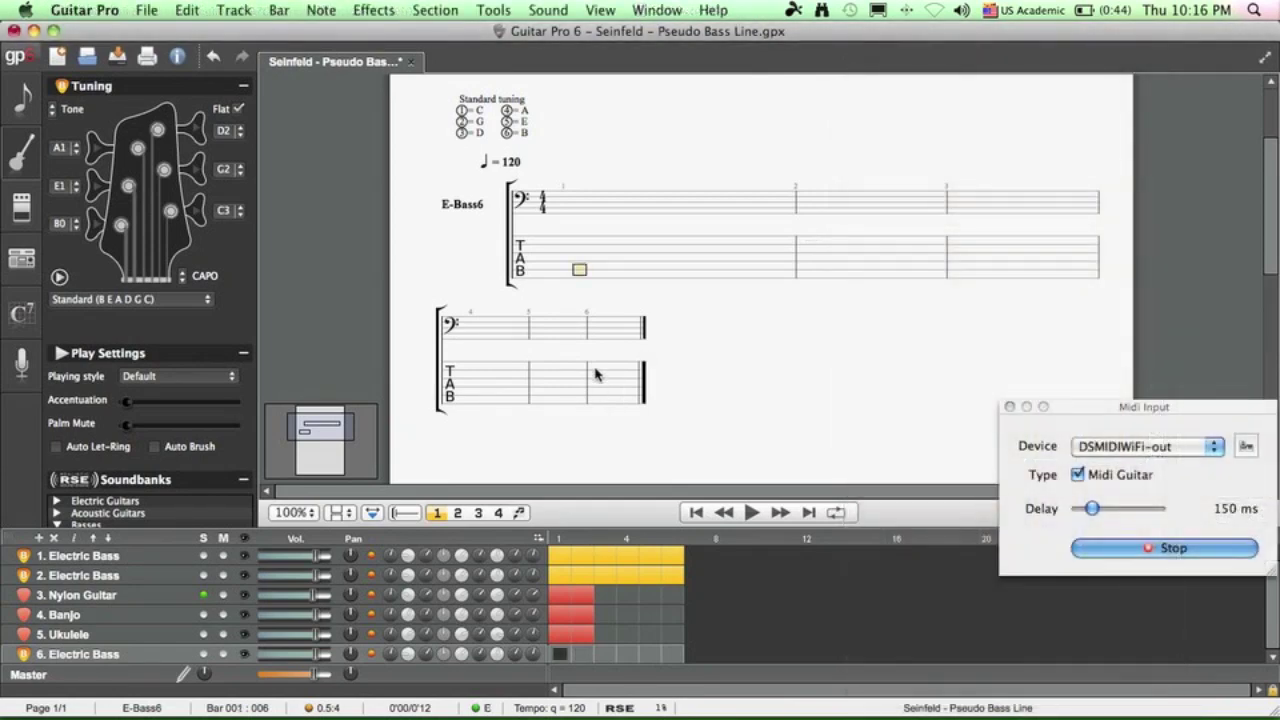
Set the entry point on the A string in bar 1 of the E-Bass6 staff for MIDI capture
{"action": "left_click", "coordinate": [577, 262]}
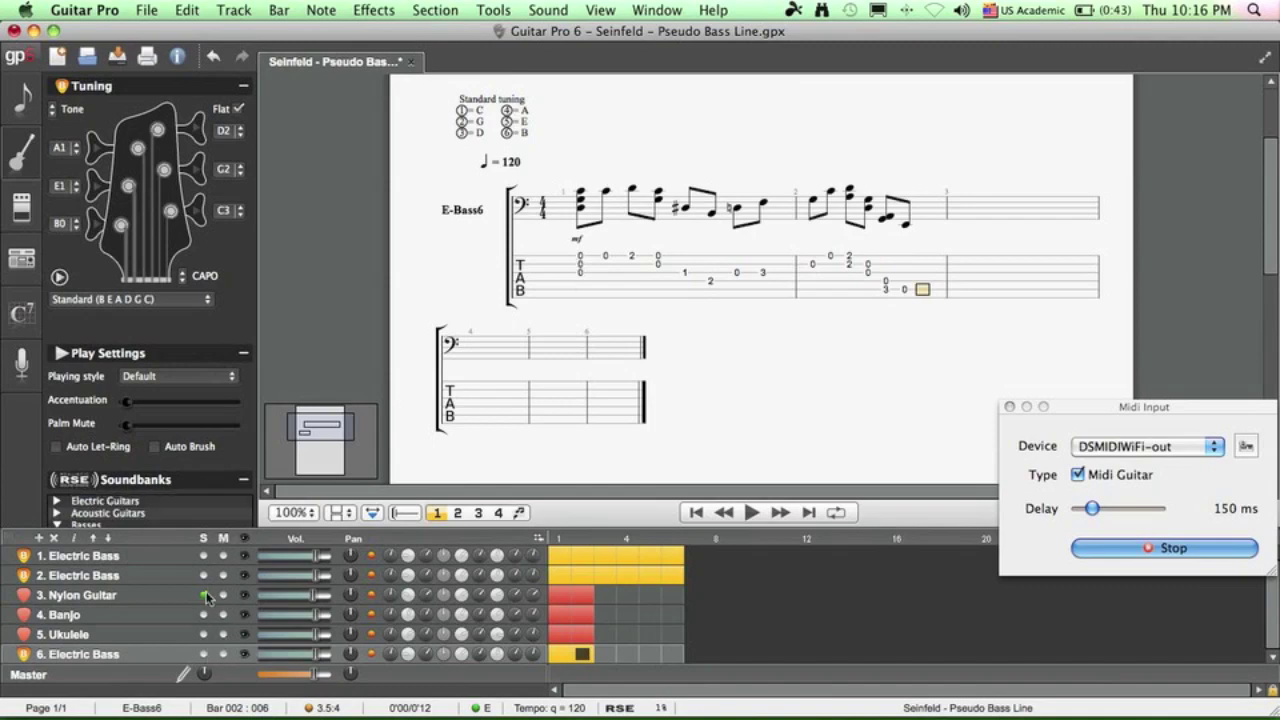
Solo track 1 (Electric Bass), show its score, and play it back once with volume raised
{"action": "left_click", "coordinate": [203, 555]}
{"action": "left_click", "coordinate": [150, 563]}
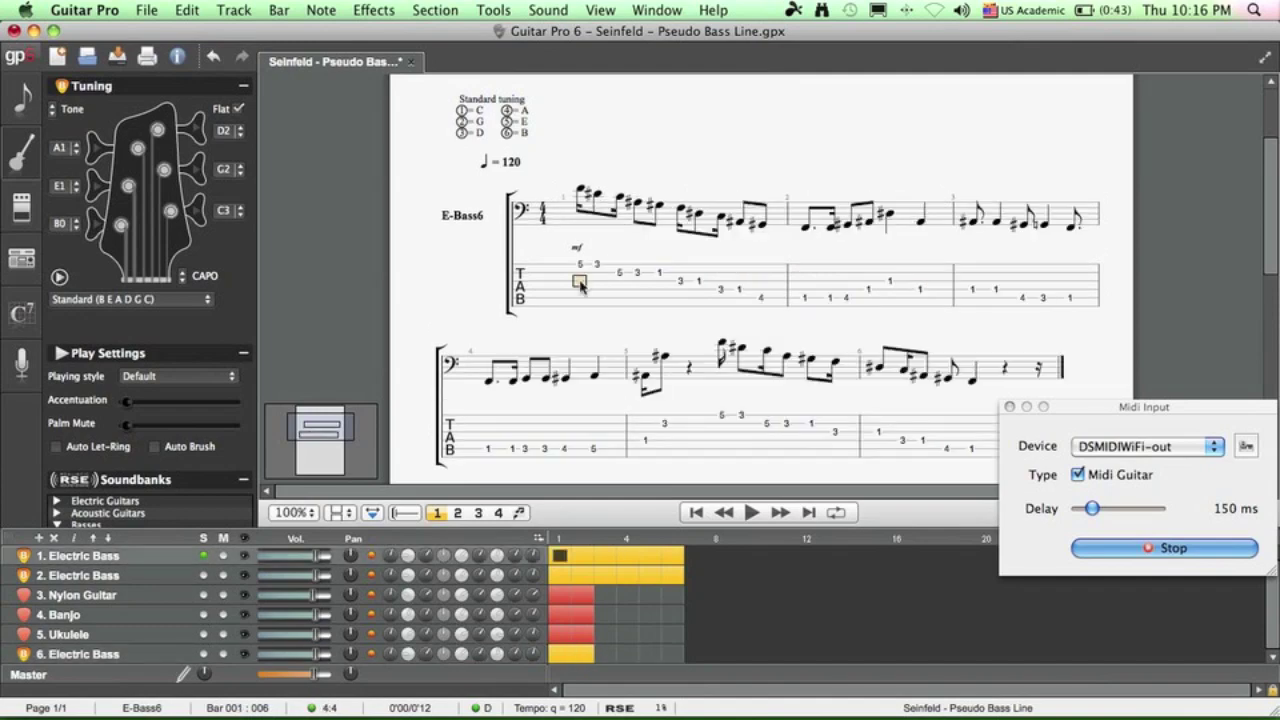
{"action": "key", "text": "space"}
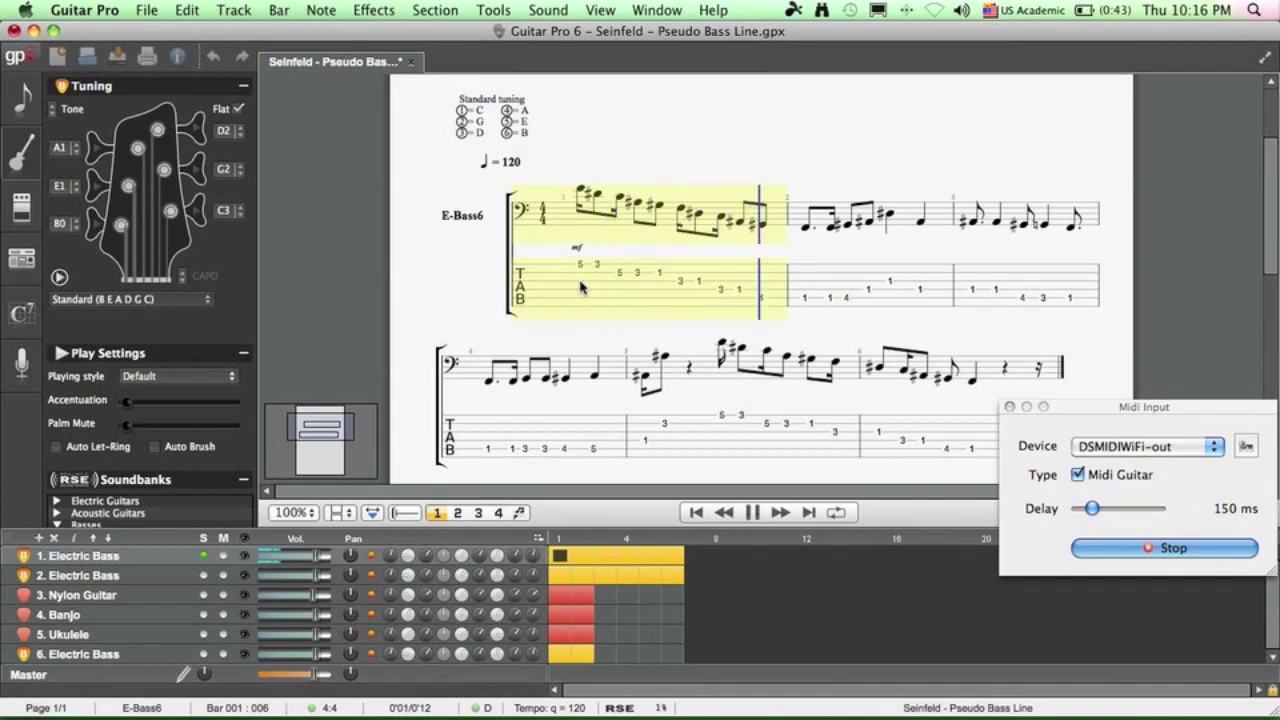
{"action": "key", "text": "XF86AudioRaiseVolume"}
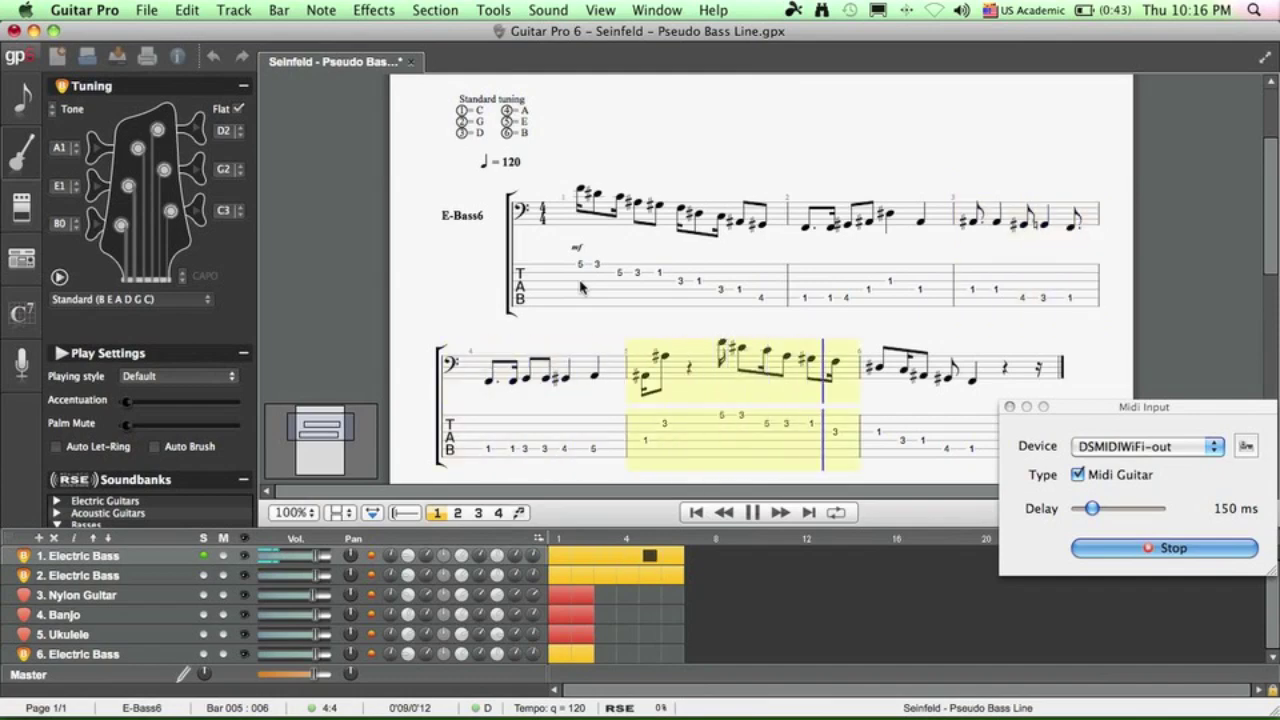
{"action": "key", "text": "space"}
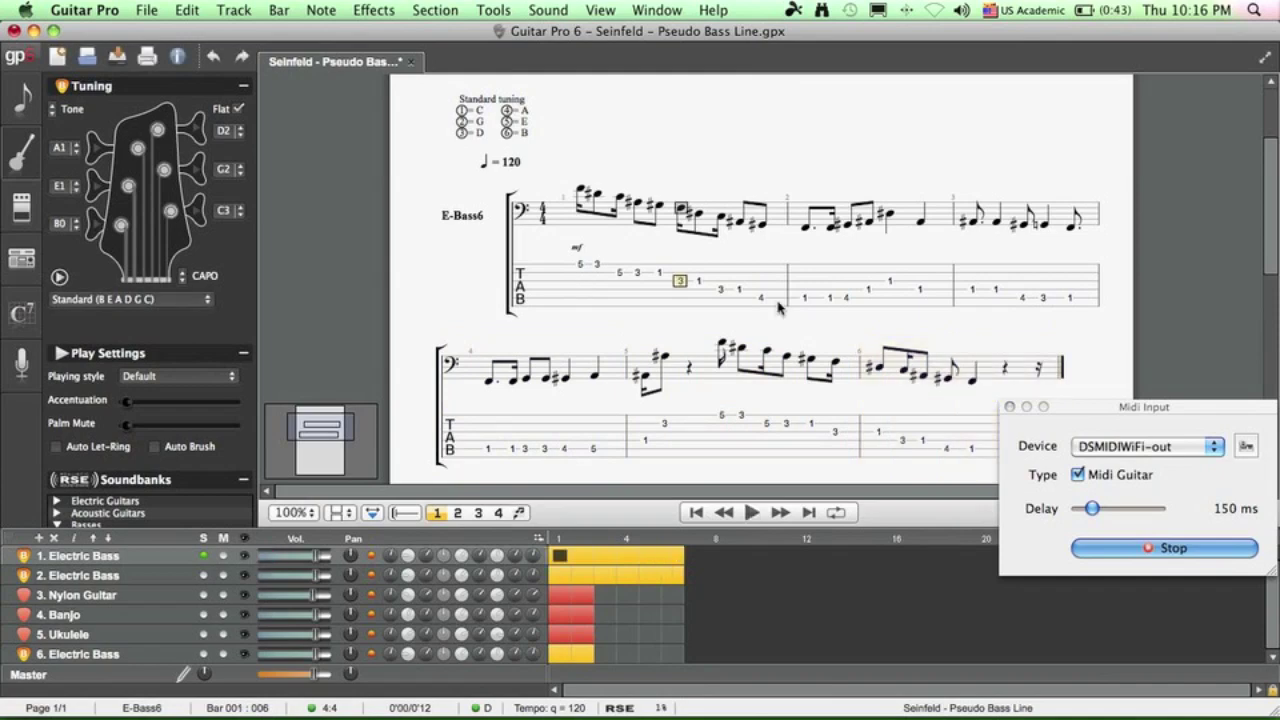